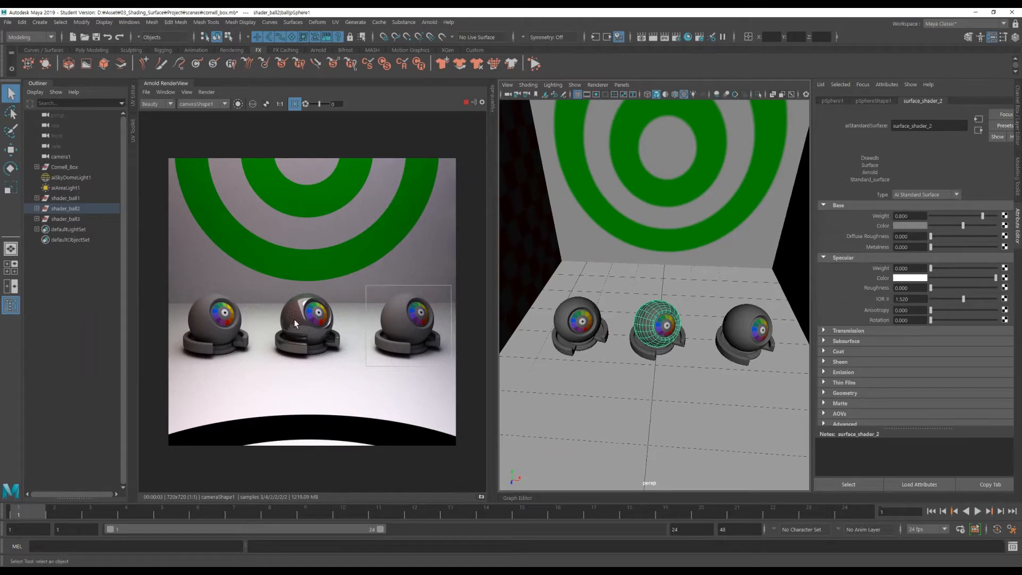
Step: Set surface_shader_2's specular weight to 1.000 and its specular color to green, with the whole frame rendering again
left_click_drag(931, 269, 1013, 267)
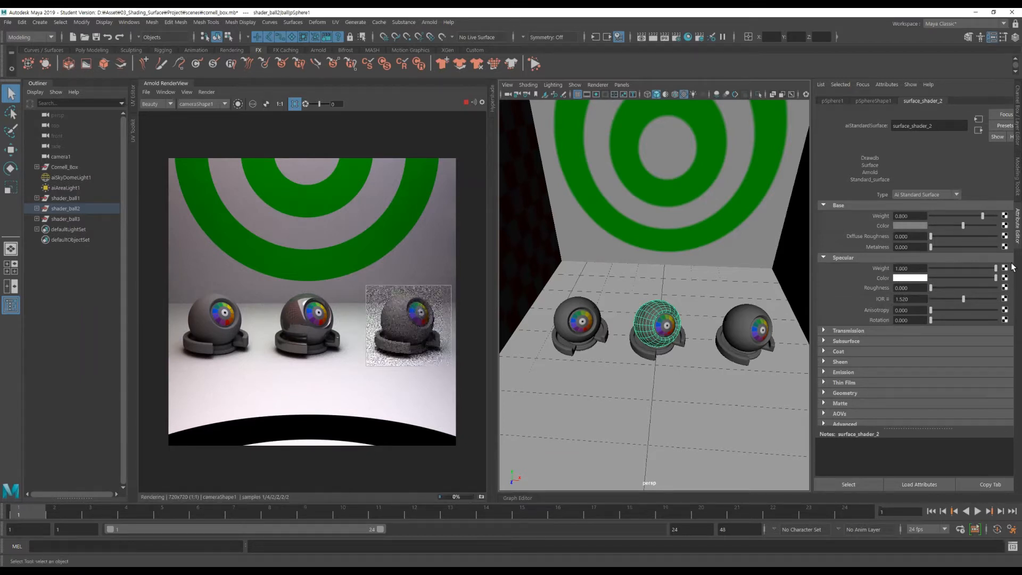
left_click(294, 104)
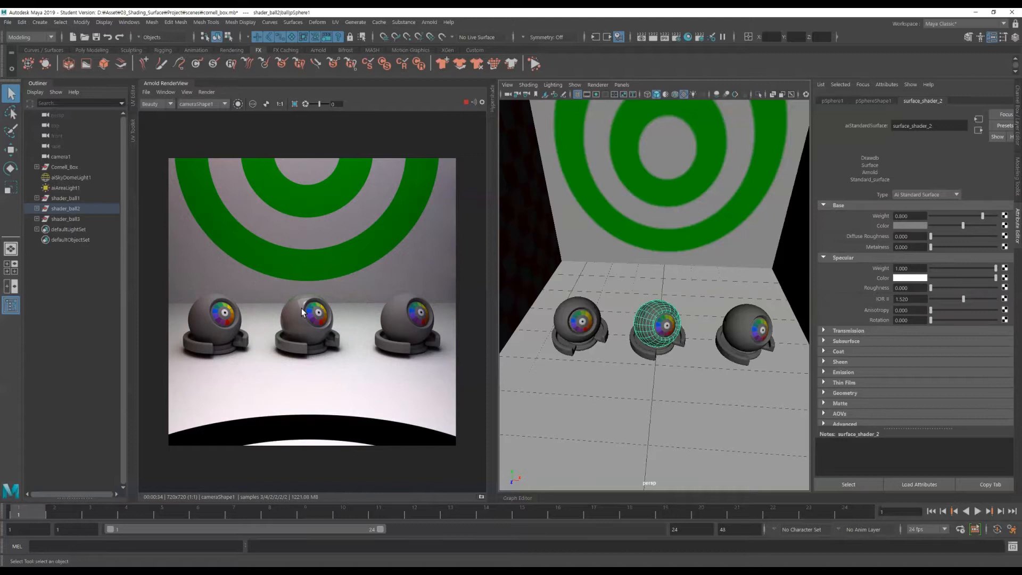
left_click(903, 279)
left_click(908, 260)
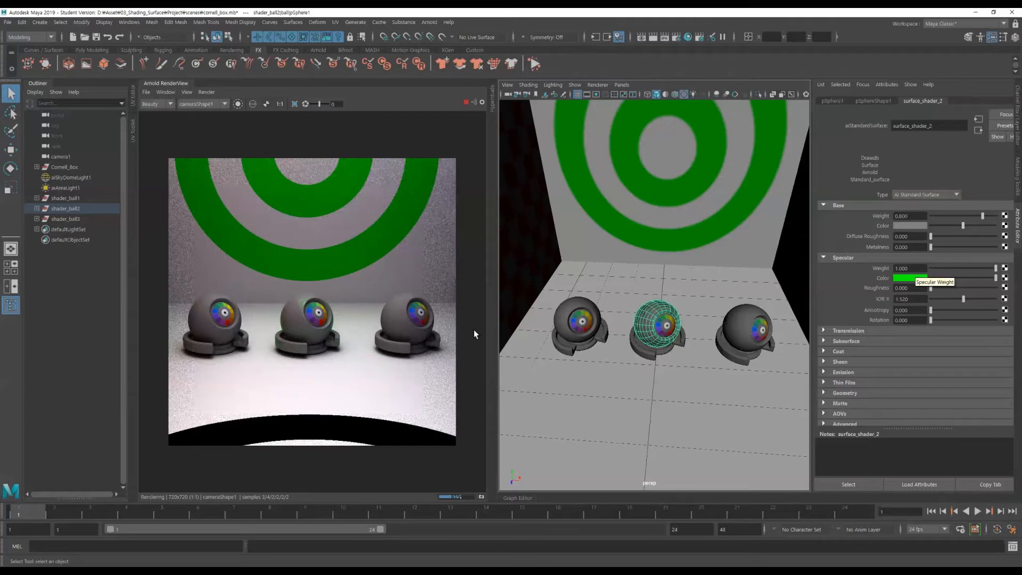
Step: Select the shader_ball1 sphere and set the specular weight of its surface_shader to 0.5
left_click(429, 330)
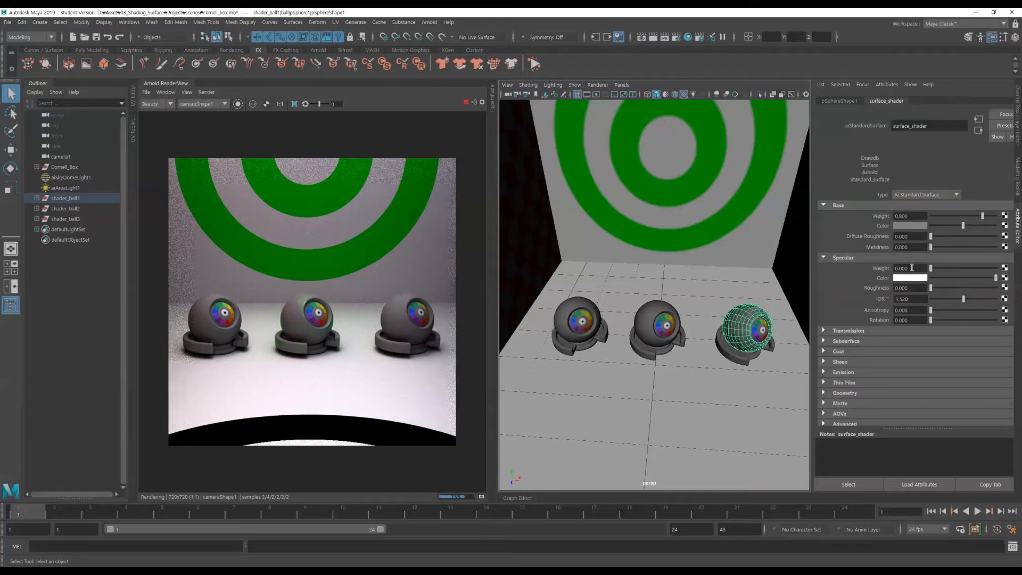
left_click(931, 268)
type("0.5")
key("Return")
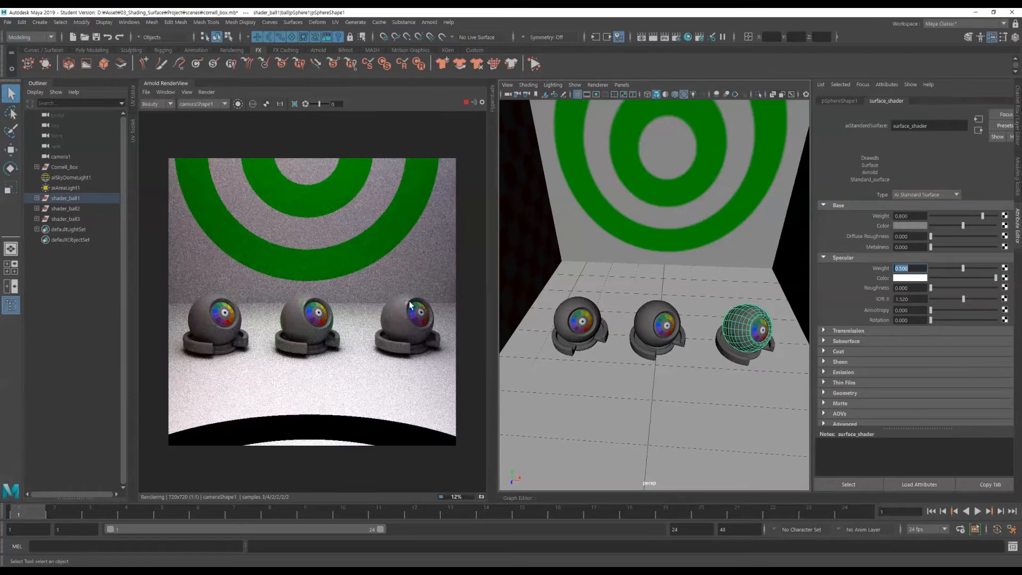
Step: Limit the render to a region around the three shader balls and set surface_shader's specular color to green
left_click(294, 104)
left_click_drag(164, 275, 468, 363)
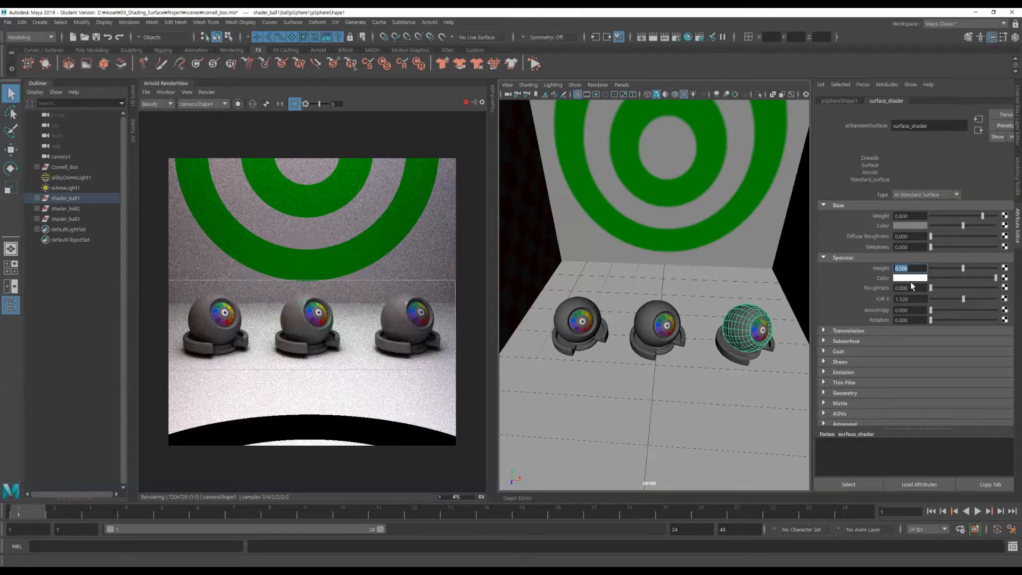
left_click(910, 277)
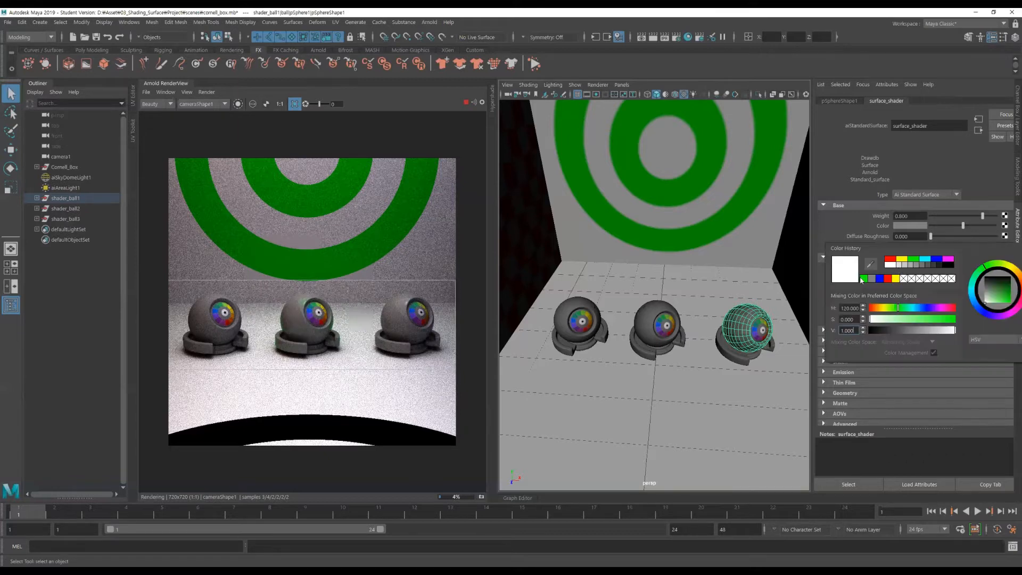
left_click(862, 279)
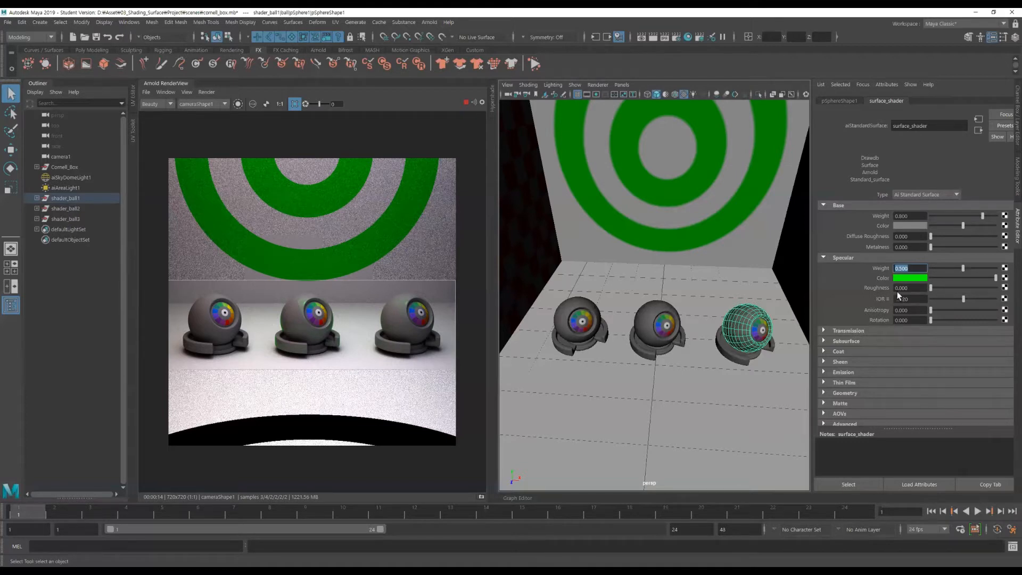
Step: Set surface_shader's specular color back to white and its specular weight to 0.000
left_click(914, 269)
left_click(917, 279)
left_click(896, 268)
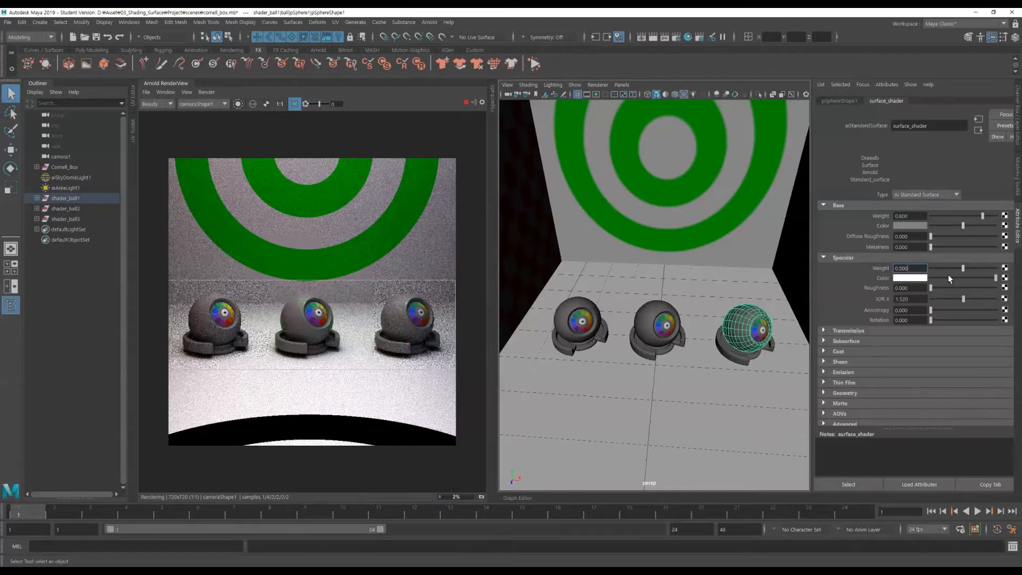
left_click(931, 267)
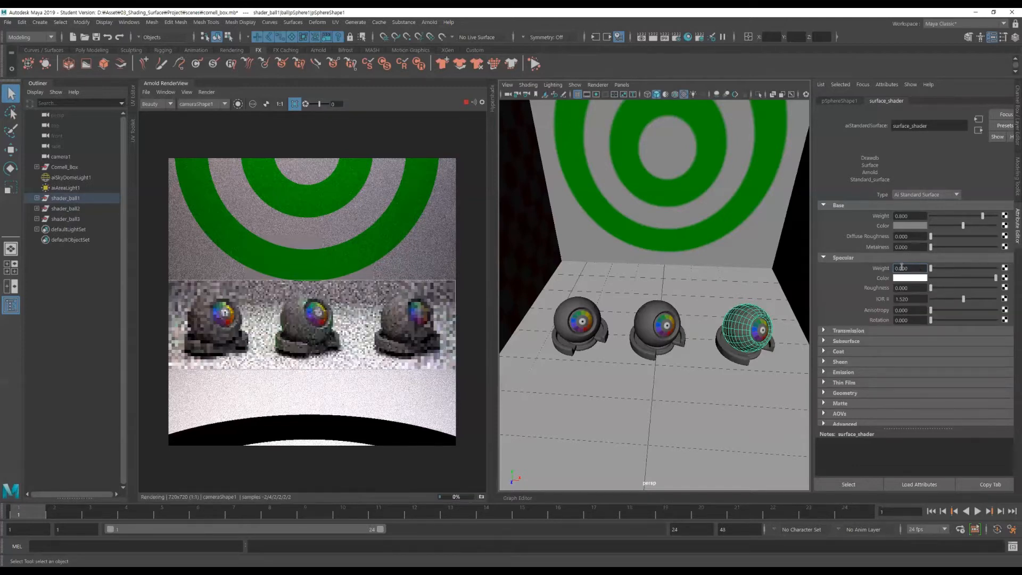
Step: Raise surface_shader's metalness to about 0.926 and change its base color to a bright golden orange
left_click(931, 247)
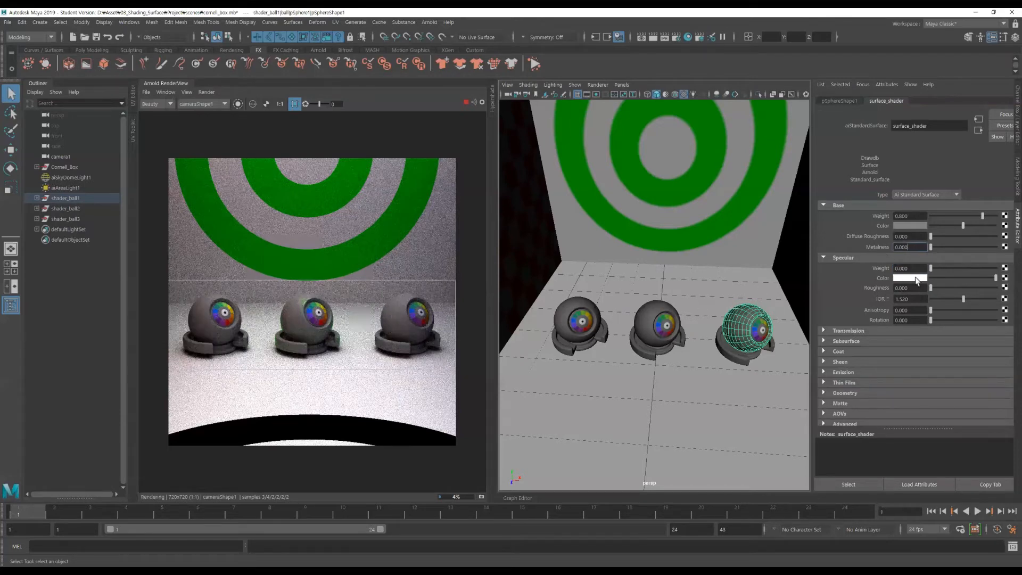
left_click_drag(934, 246, 990, 247)
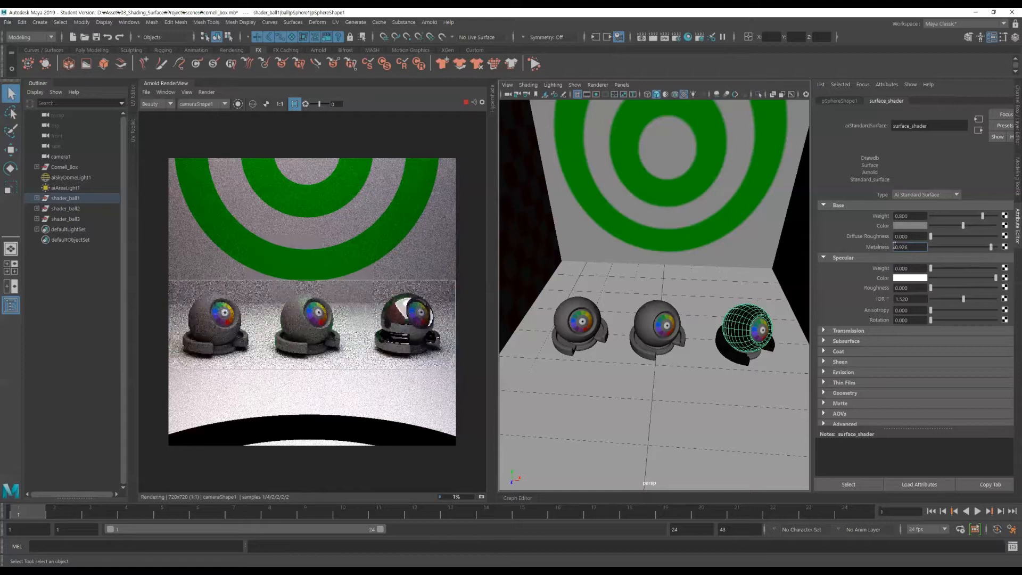
left_click(904, 226)
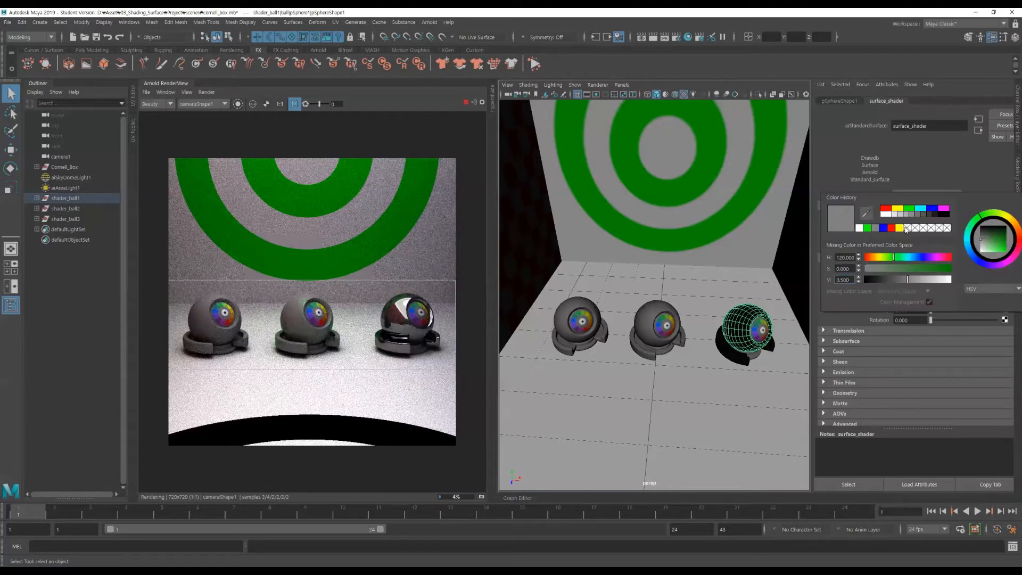
left_click_drag(889, 254, 940, 269)
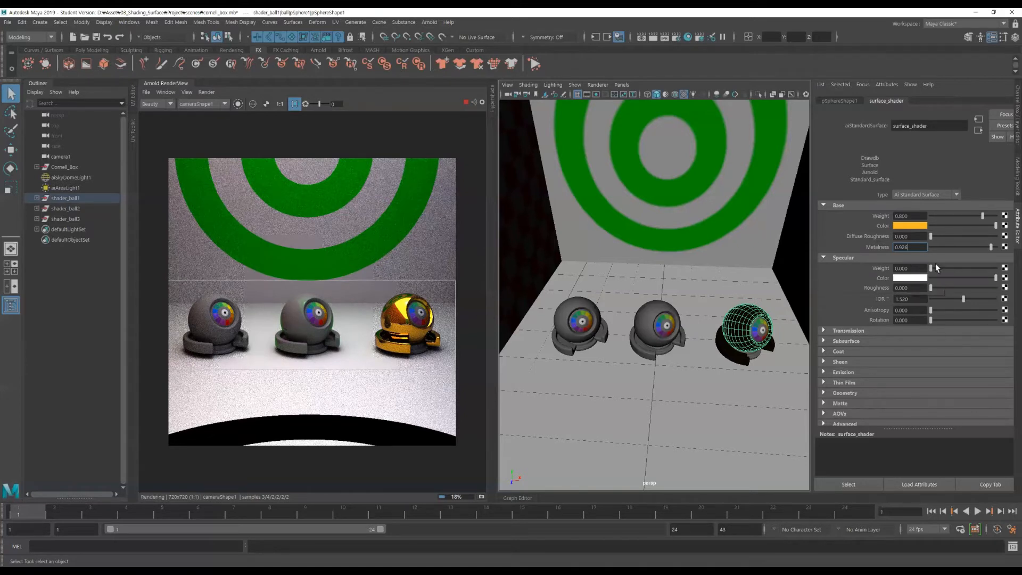
Step: Set the specular weight to 1.000 and tint the specular color a pale version of the base orange, with saturation about 0.369
left_click_drag(939, 268, 1012, 273)
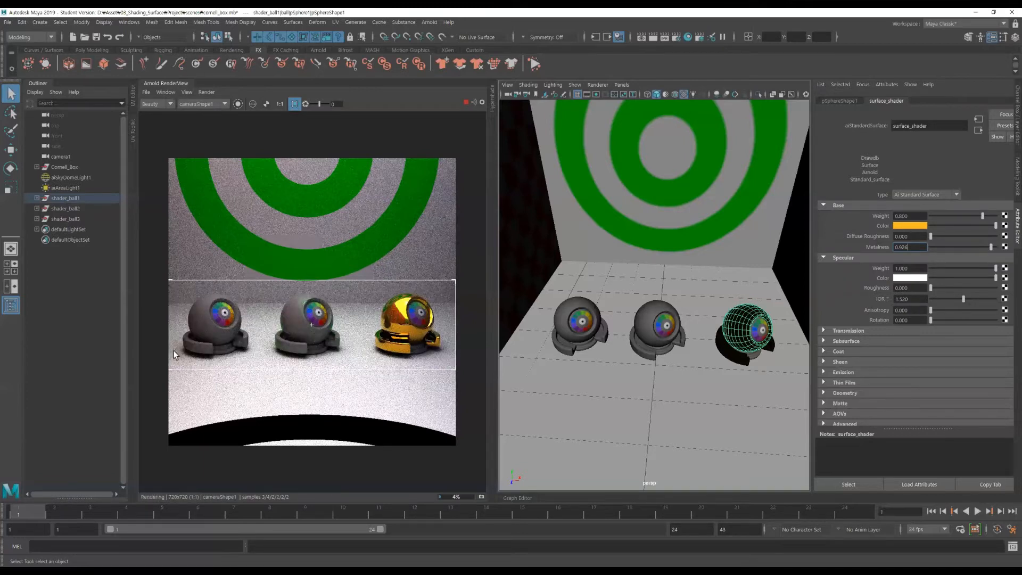
left_click(919, 279)
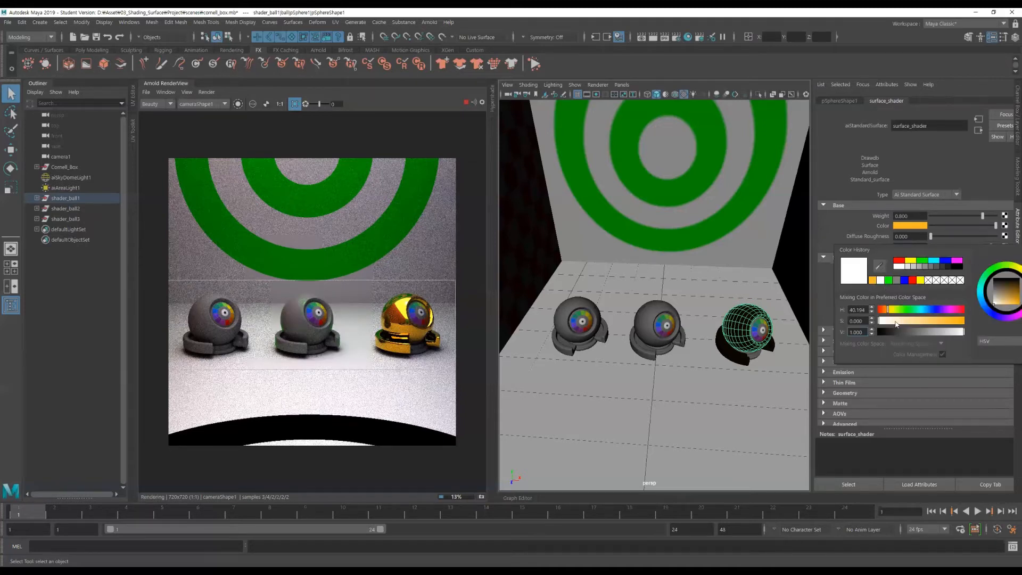
left_click(873, 280)
left_click(927, 321)
left_click_drag(923, 322, 913, 324)
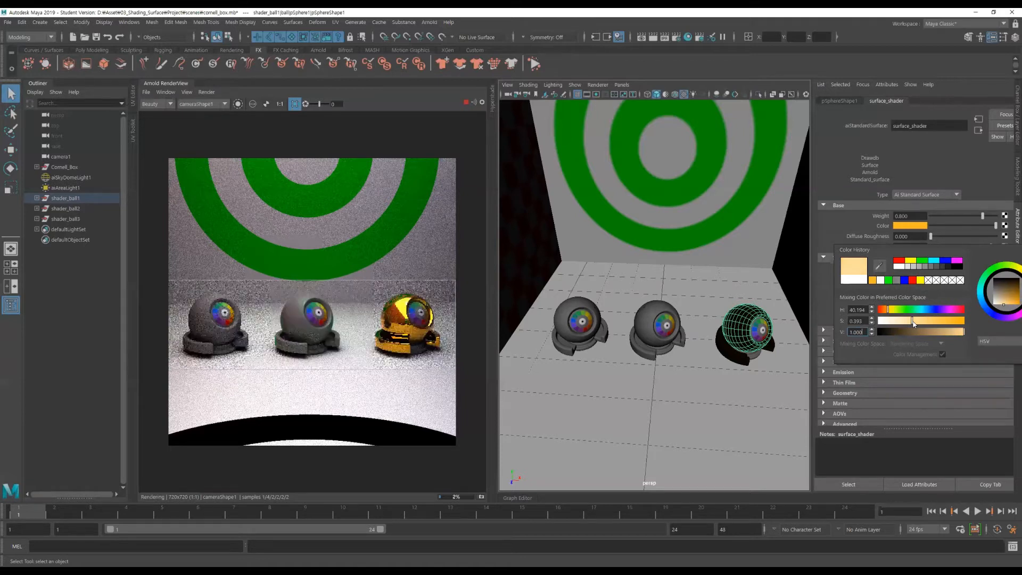
left_click_drag(913, 323, 910, 323)
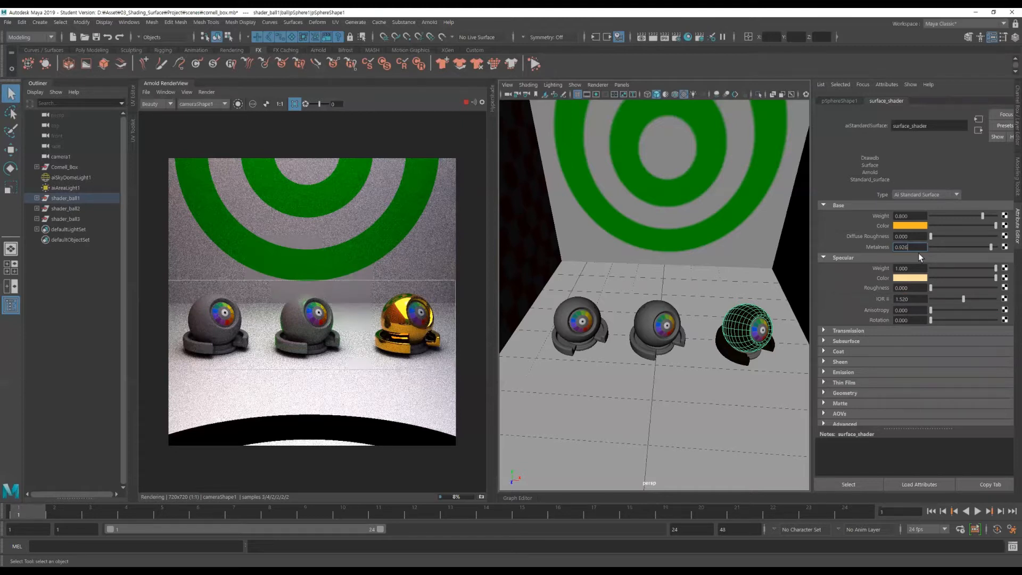
Step: Darken surface_shader's base color to a deeper brownish gold by adjusting its value and saturation
left_click(921, 226)
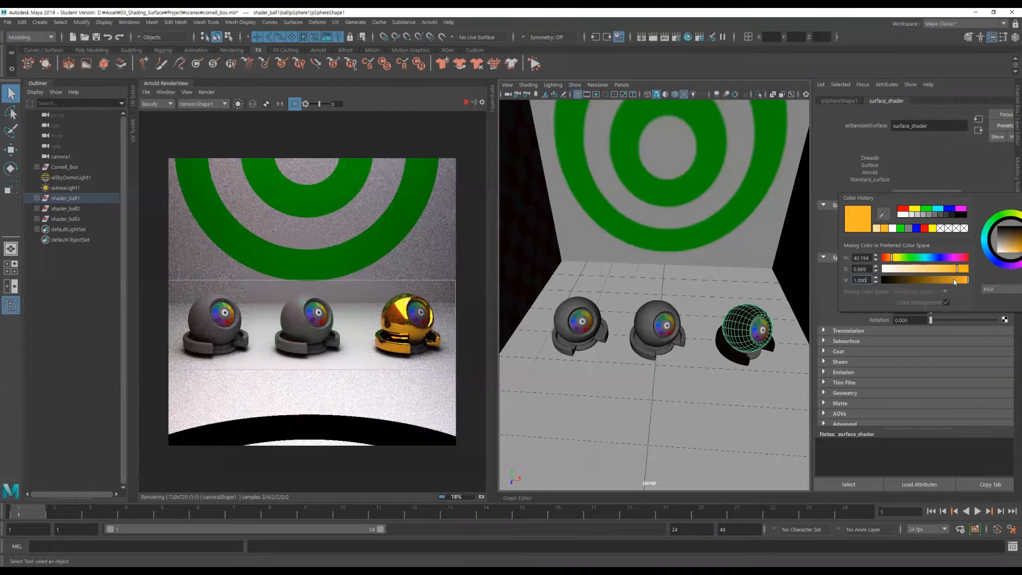
left_click(953, 280)
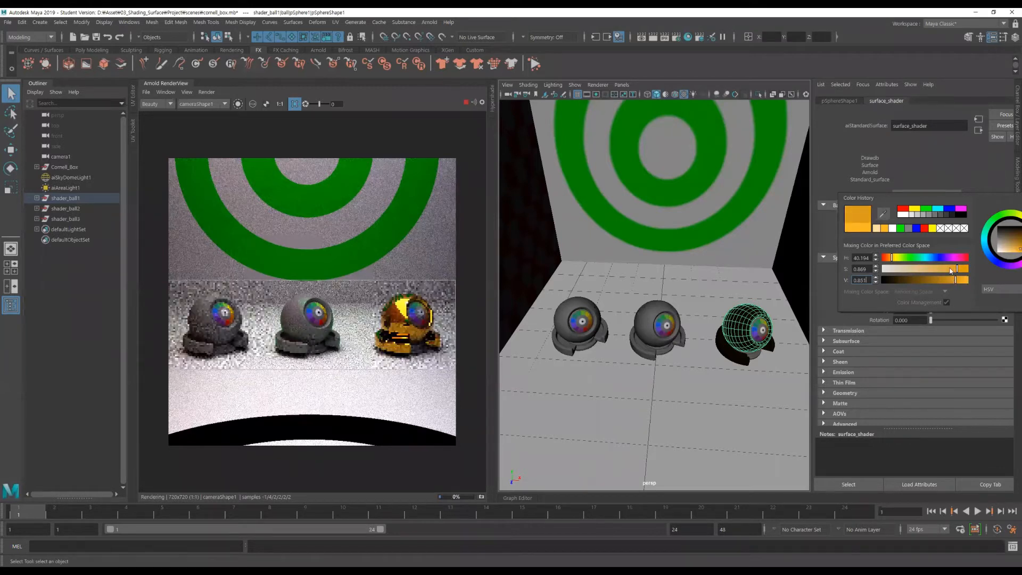
left_click(945, 269)
left_click(952, 281)
left_click(953, 268)
left_click(951, 281)
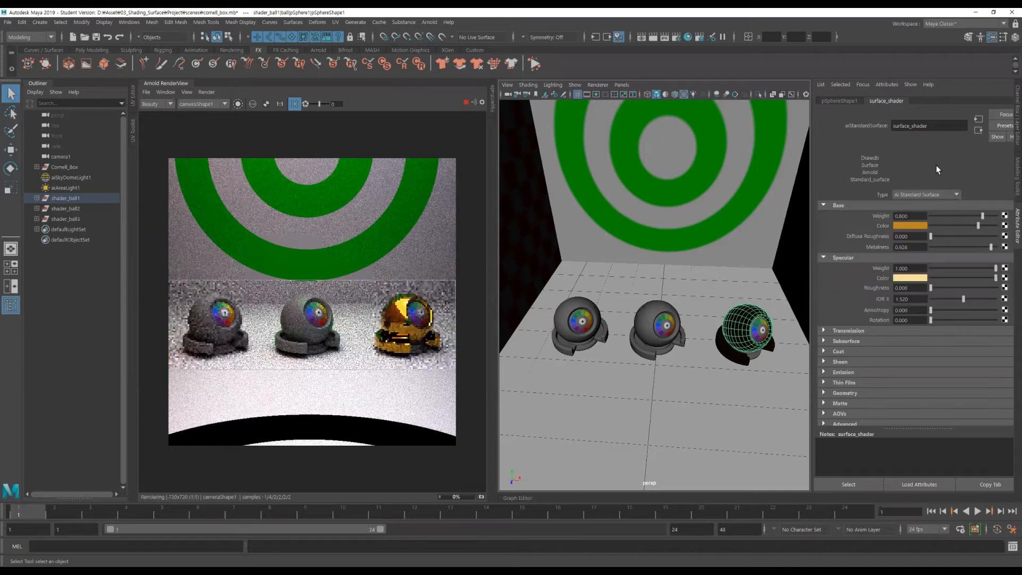
Step: Make surface_shader's specular color slightly more saturated and shift its hue towards yellow
left_click(919, 280)
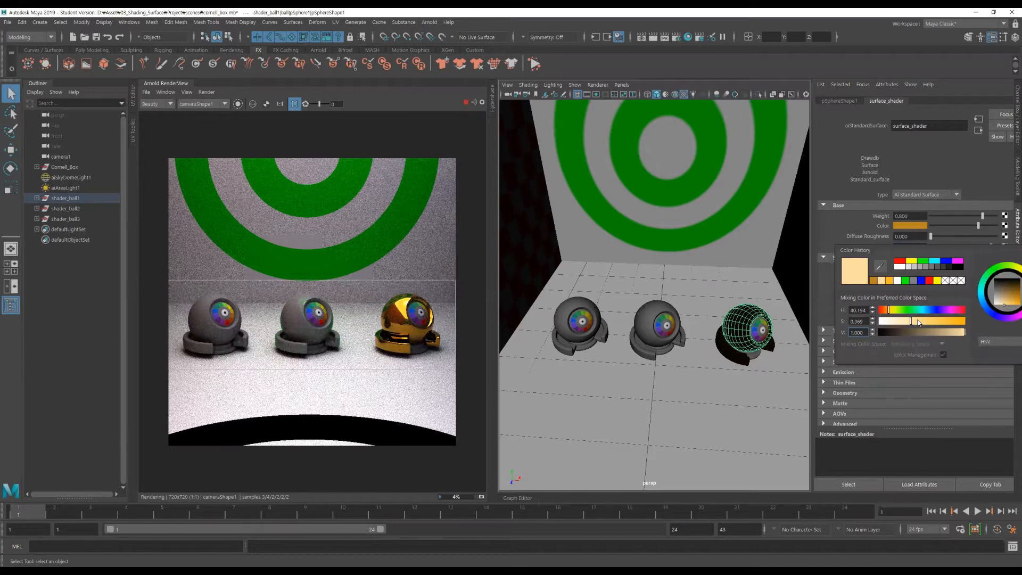
left_click(917, 321)
left_click(891, 311)
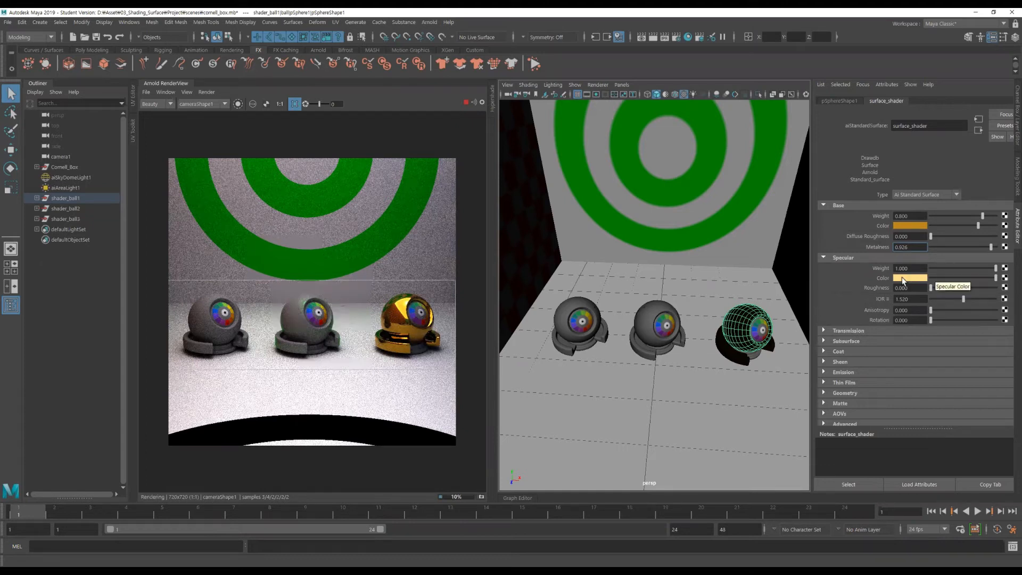
Step: Try a low base weight of about 0.184 on surface_shader and raise it again to about 0.767
left_click(940, 215)
mouse_move(939, 215)
left_mouse_down()
mouse_move(930, 216)
mouse_move(943, 215)
left_mouse_up()
left_click(937, 215)
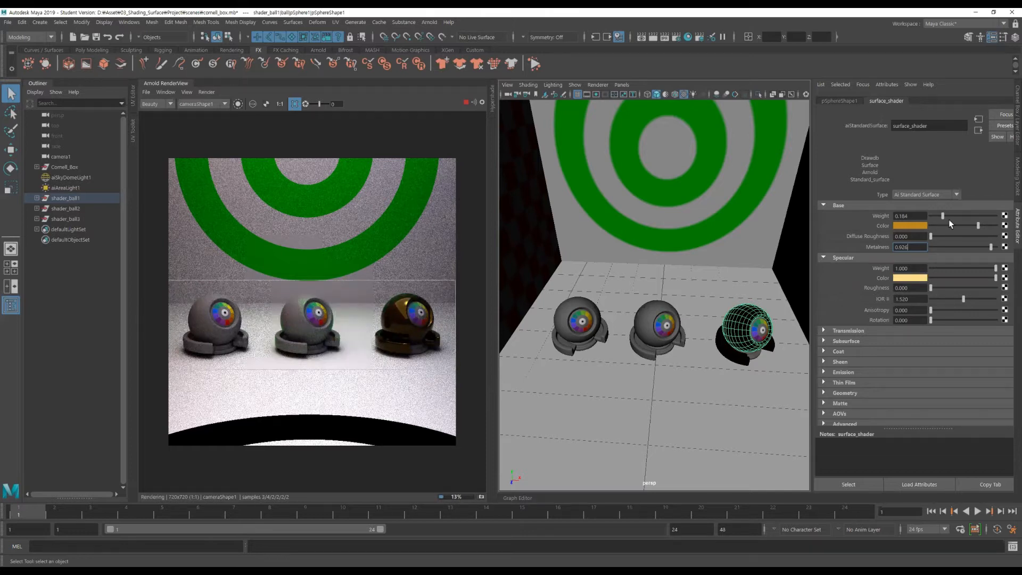
left_click_drag(947, 215, 976, 216)
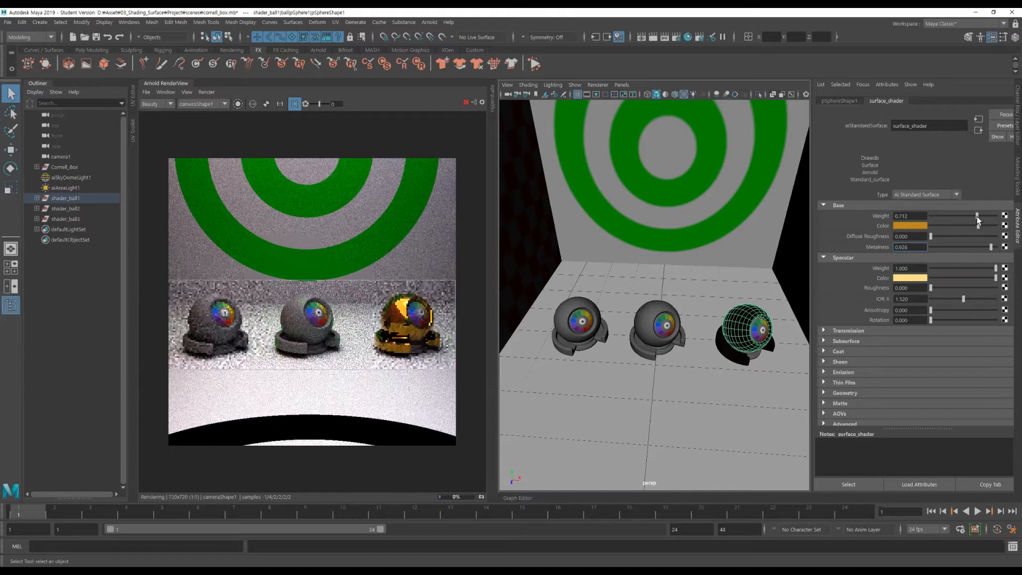
Step: Lower surface_shader's metalness in stages down to about 0.135
left_click(979, 246)
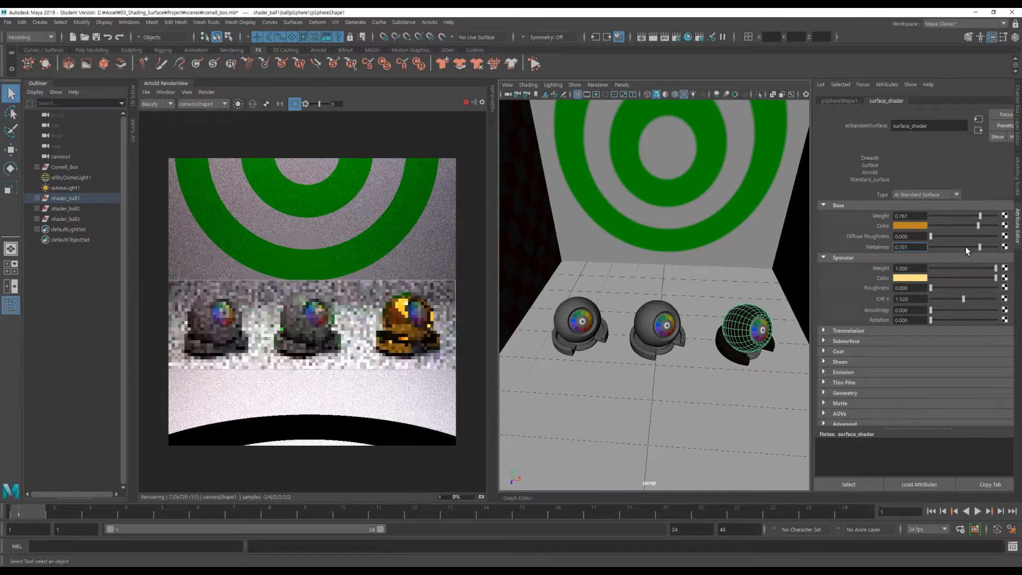
left_click(965, 247)
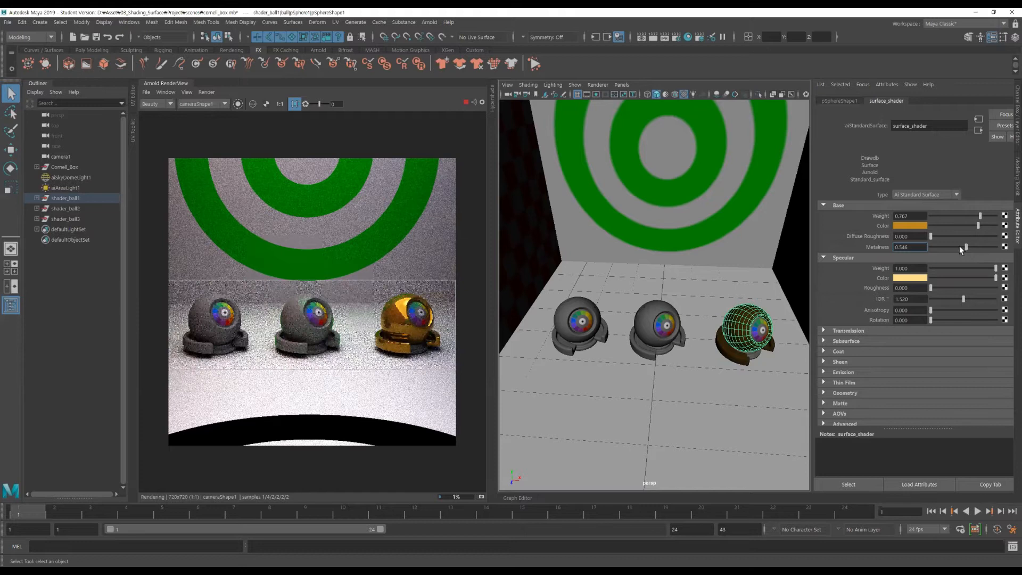
left_click(950, 247)
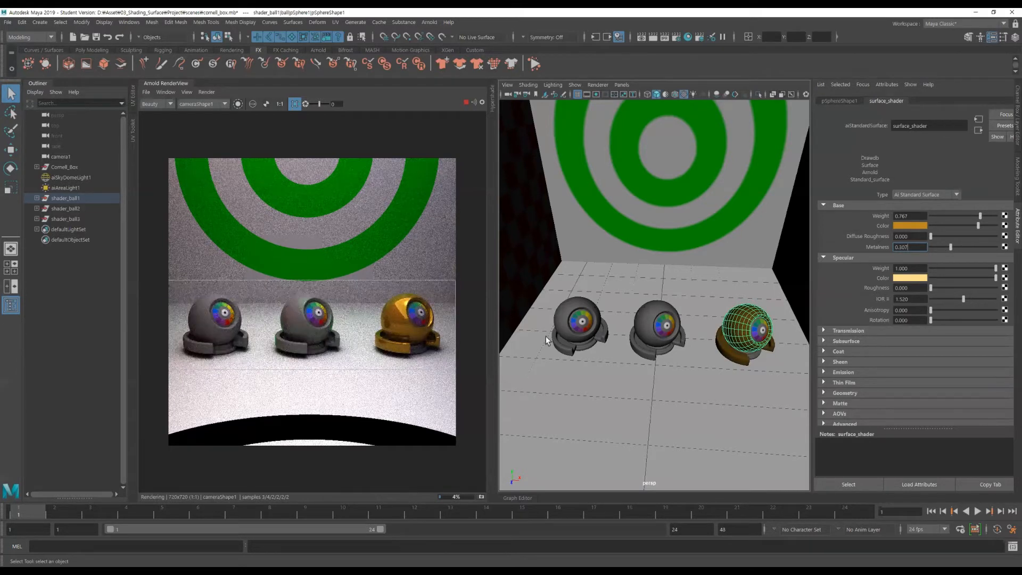
left_click(940, 247)
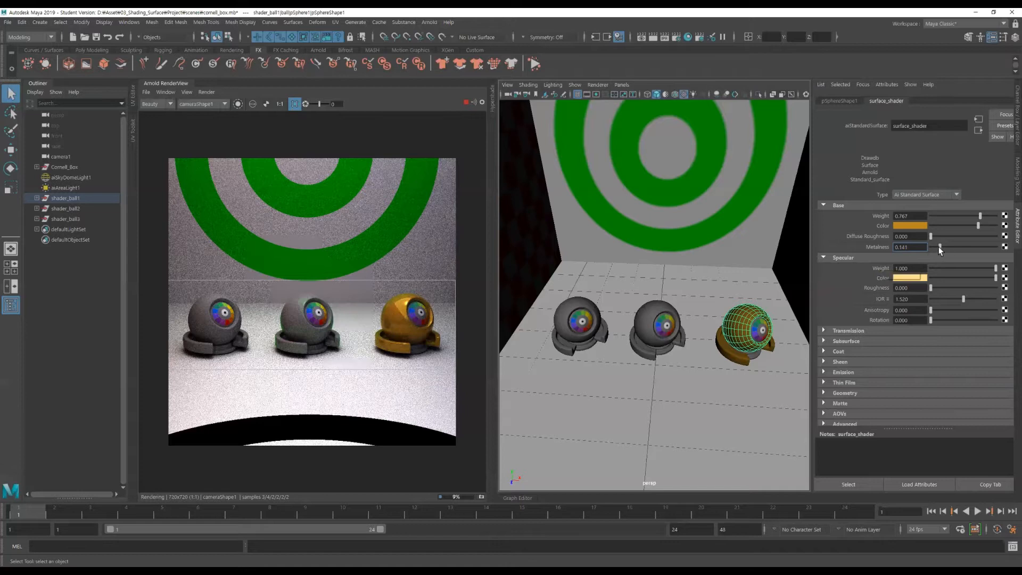
left_click_drag(940, 247, 940, 247)
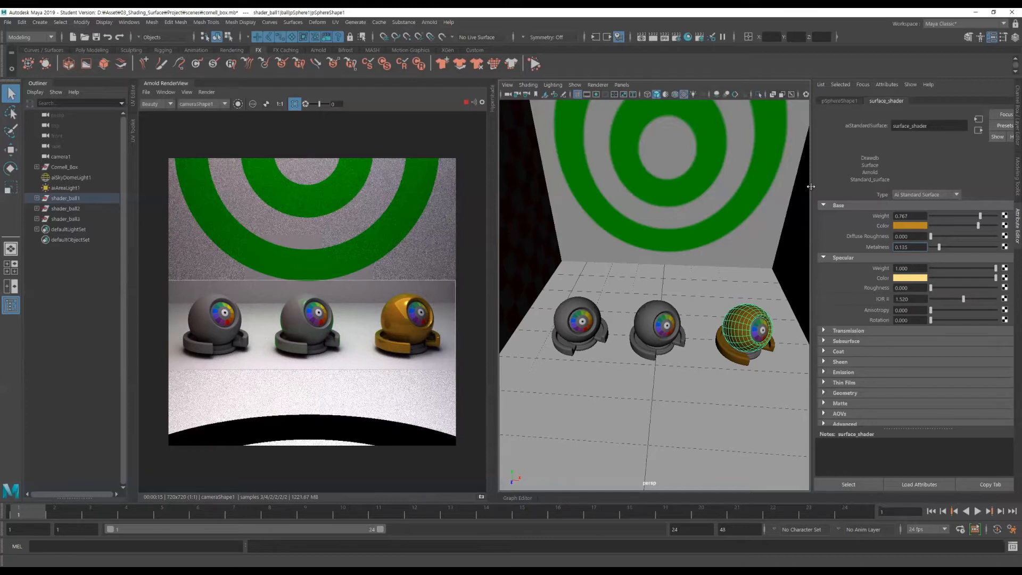
Step: Replace surface_shader's settings with the Gold preset
left_click(988, 126)
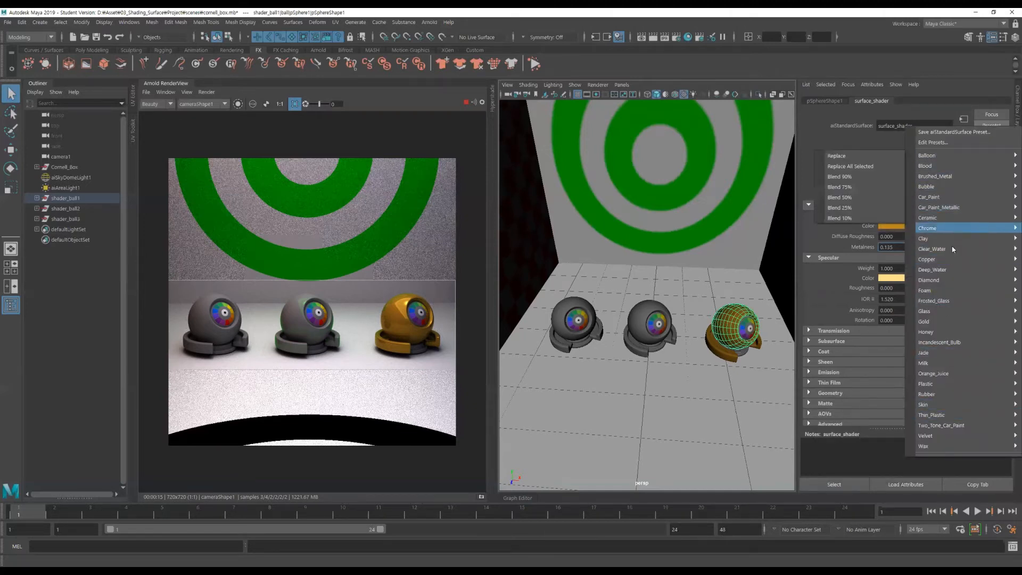
mouse_move(953, 321)
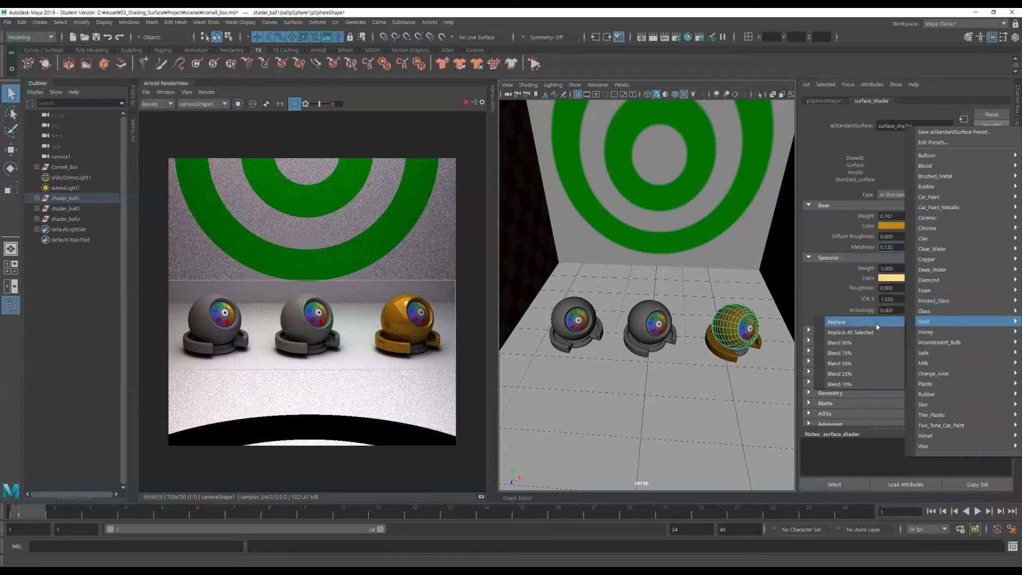
left_click(847, 323)
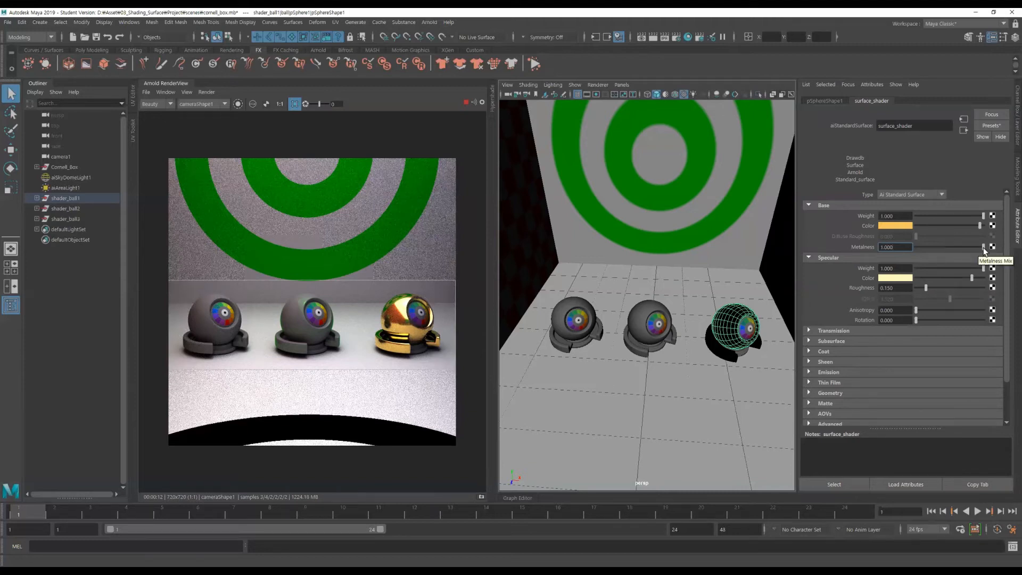
Step: Test the gold shader with metalness lowered to about 0.107 and return it to 1.000
left_click_drag(984, 247, 922, 250)
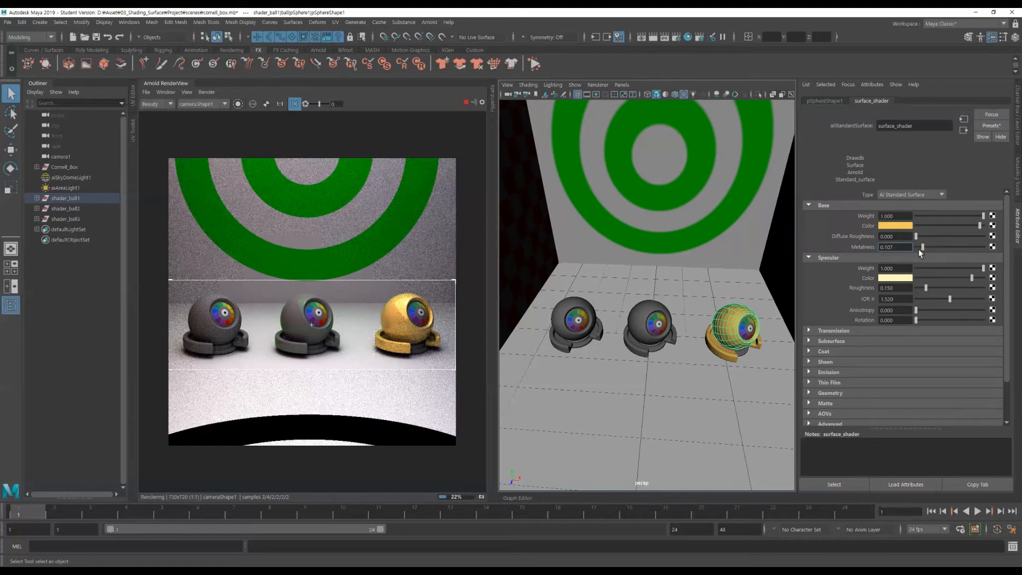
left_click_drag(961, 247, 987, 247)
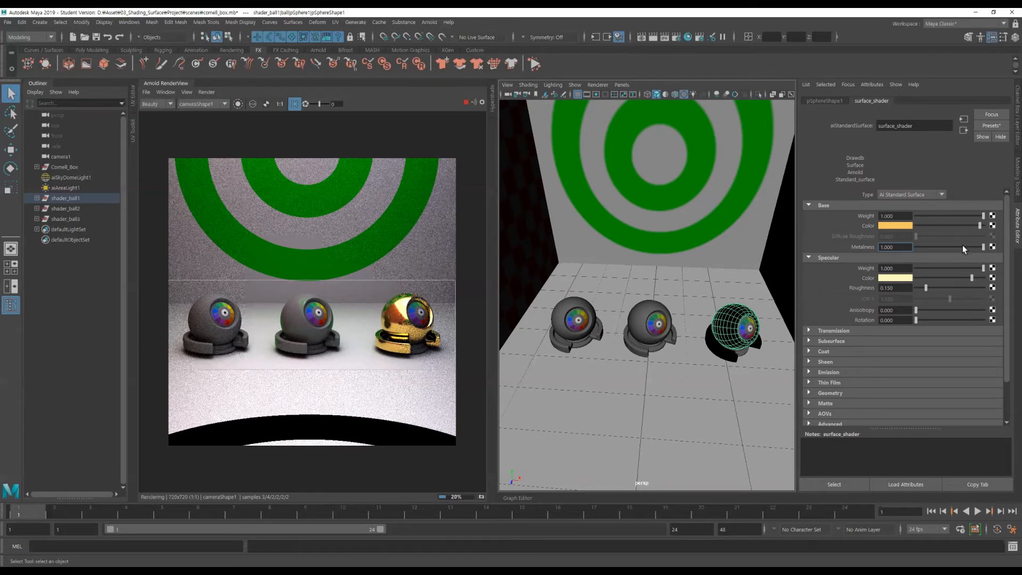
Step: Lower surface_shader's metalness in stages down to 0.000
left_click_drag(956, 245, 930, 247)
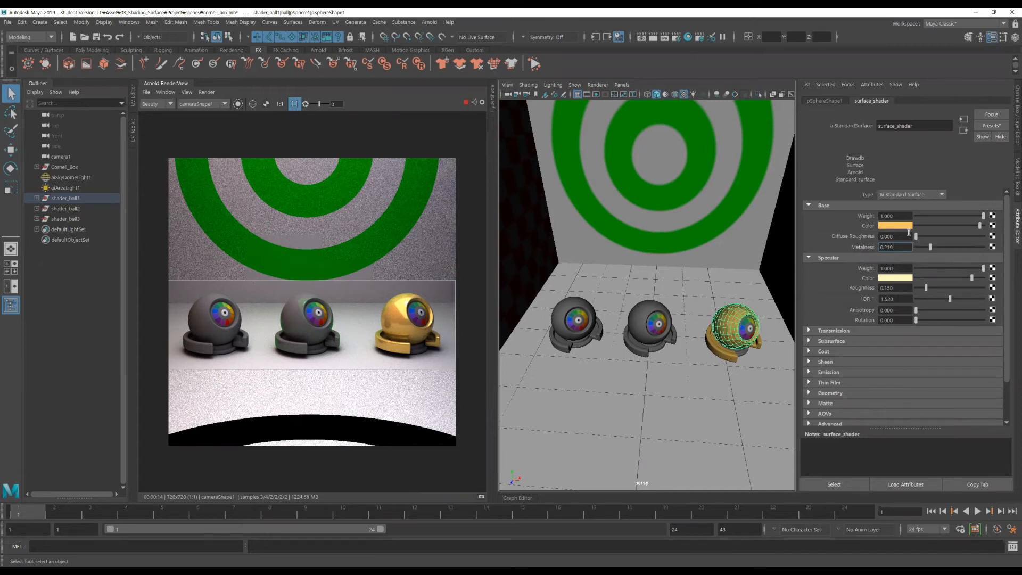
left_click(989, 126)
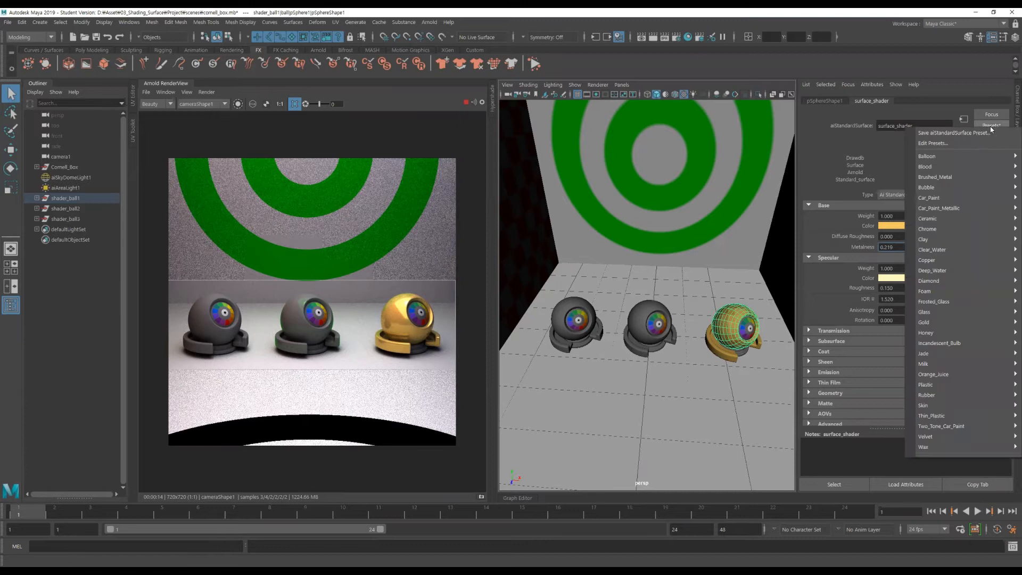
left_click(818, 171)
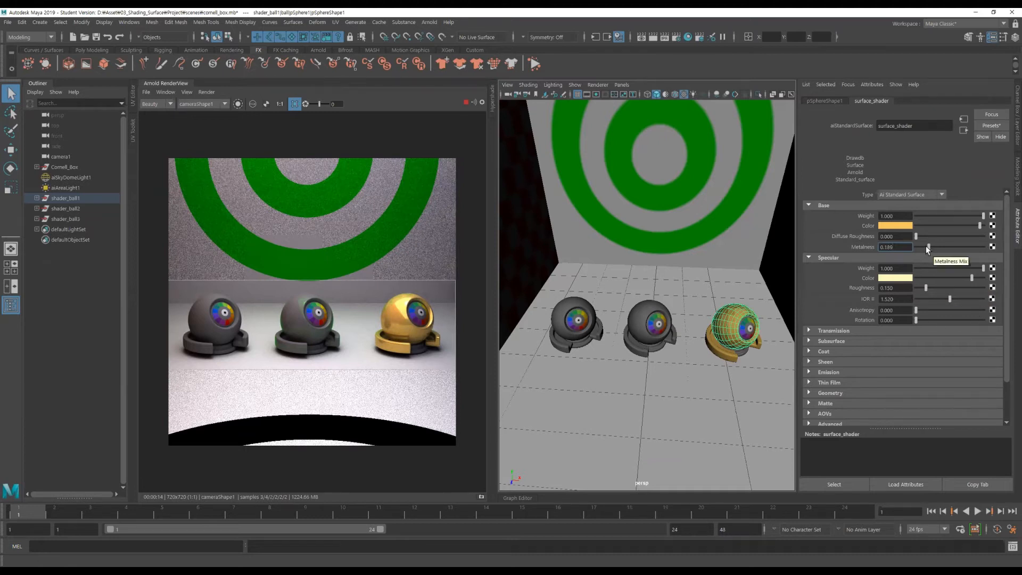
left_click_drag(926, 247, 913, 247)
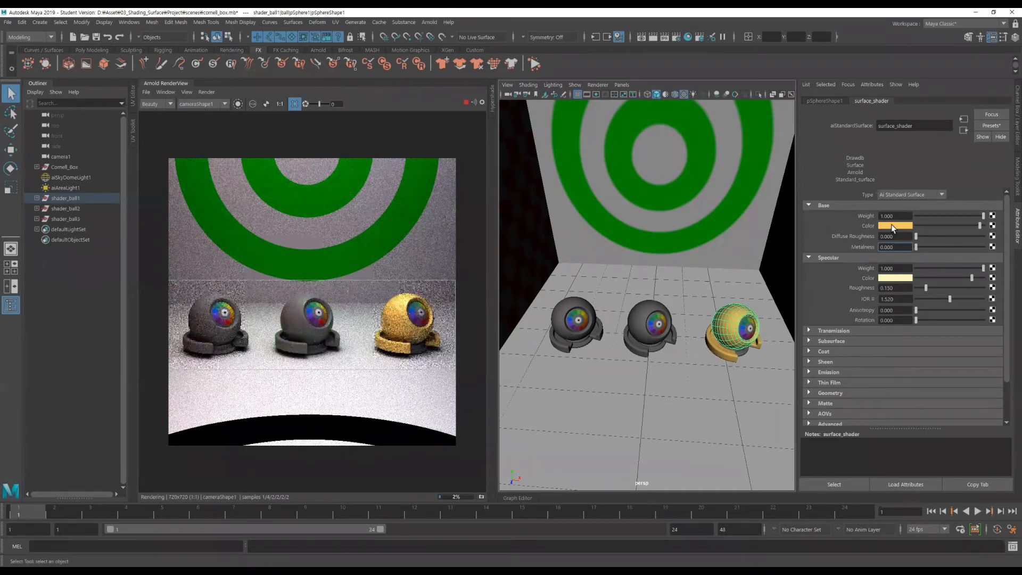
Step: Reset surface_shader to a neutral gray base color (saturation 0, value 0.5), a white specular color and a specular roughness of 0
left_click(890, 225)
left_click(894, 226)
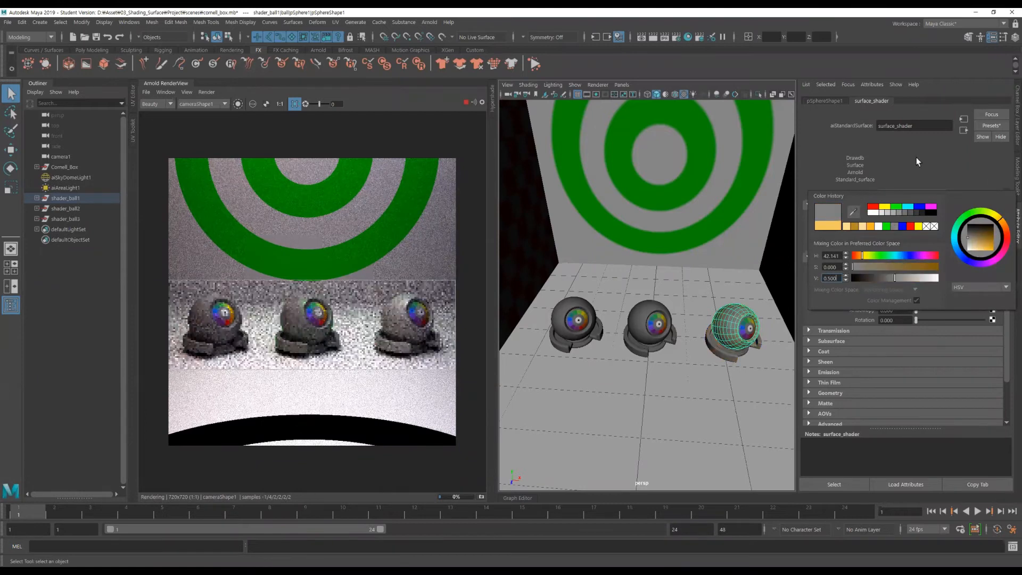
left_click_drag(932, 277, 1012, 280)
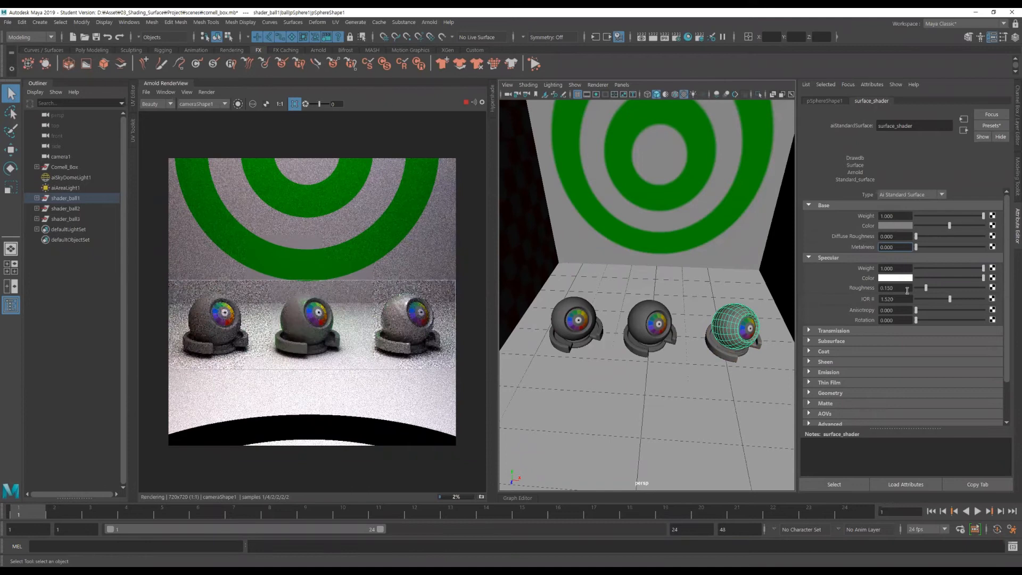
left_click_drag(930, 292, 879, 289)
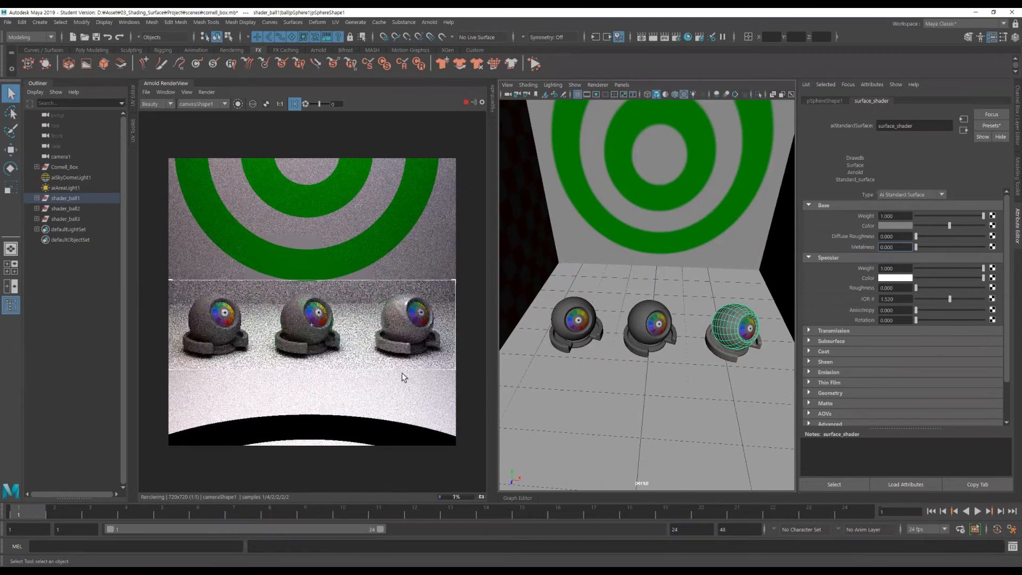
Step: Change the specular color of surface_shader_2 on the middle ball to white
left_click(289, 317)
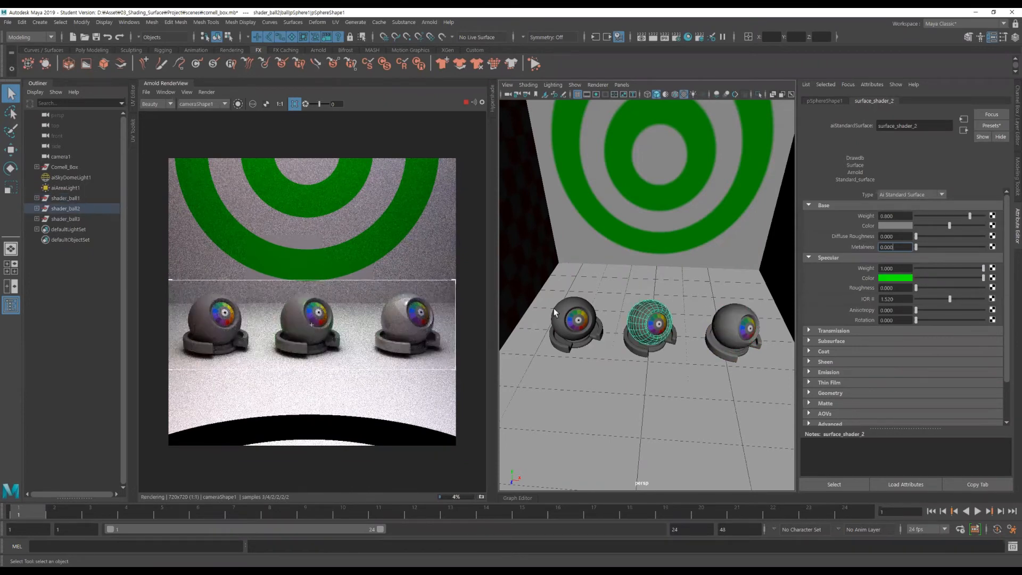
left_click(893, 279)
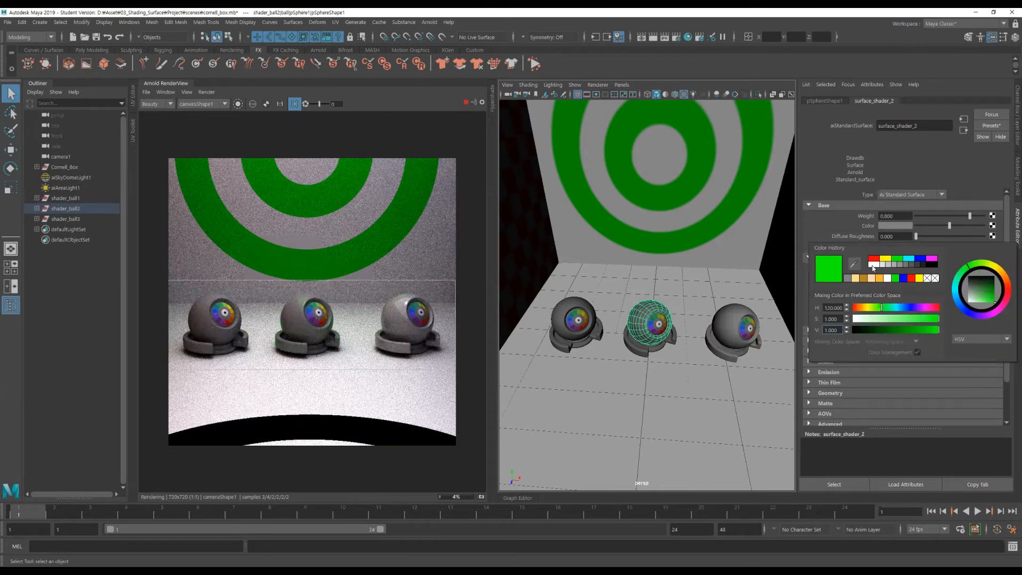
left_click(872, 264)
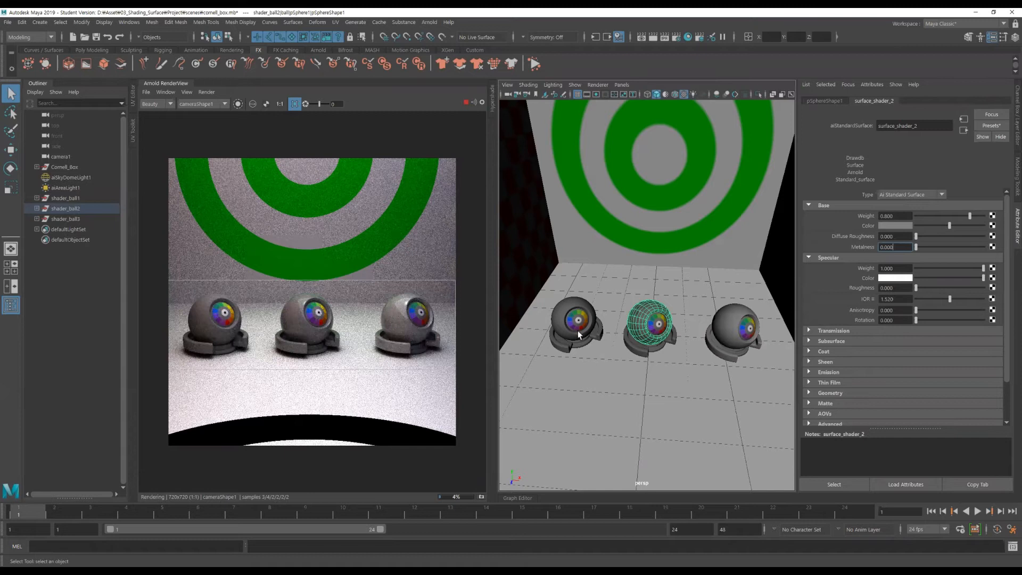
Step: Raise the specular weight of surface_shader_3 to 1.000
left_click(212, 328)
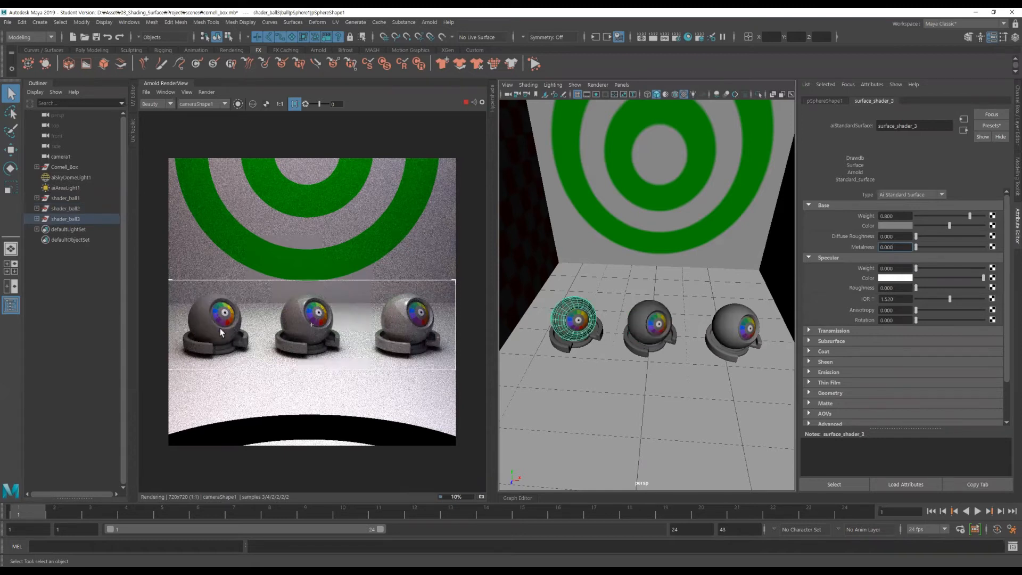
left_click(294, 321)
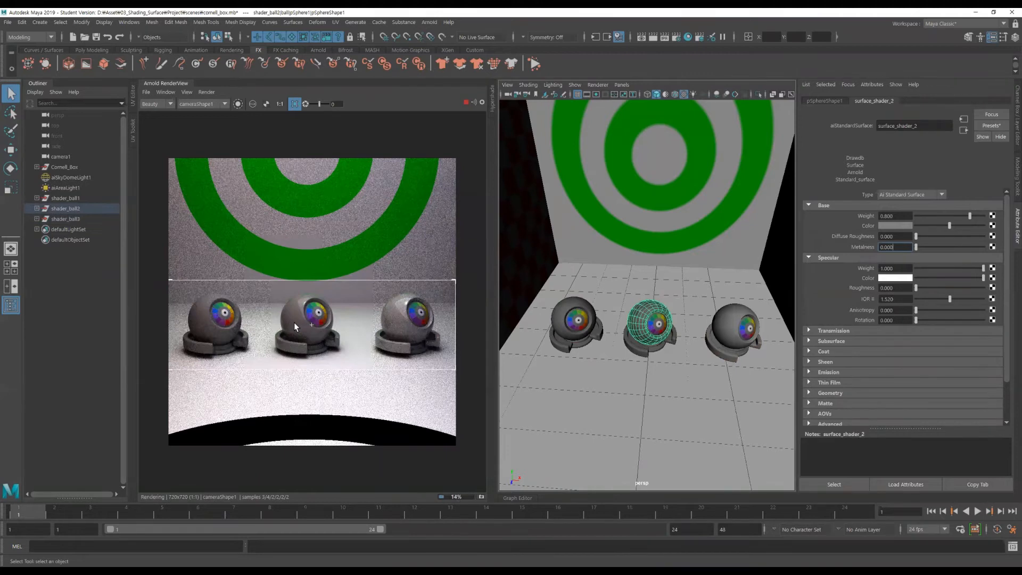
left_click(563, 326)
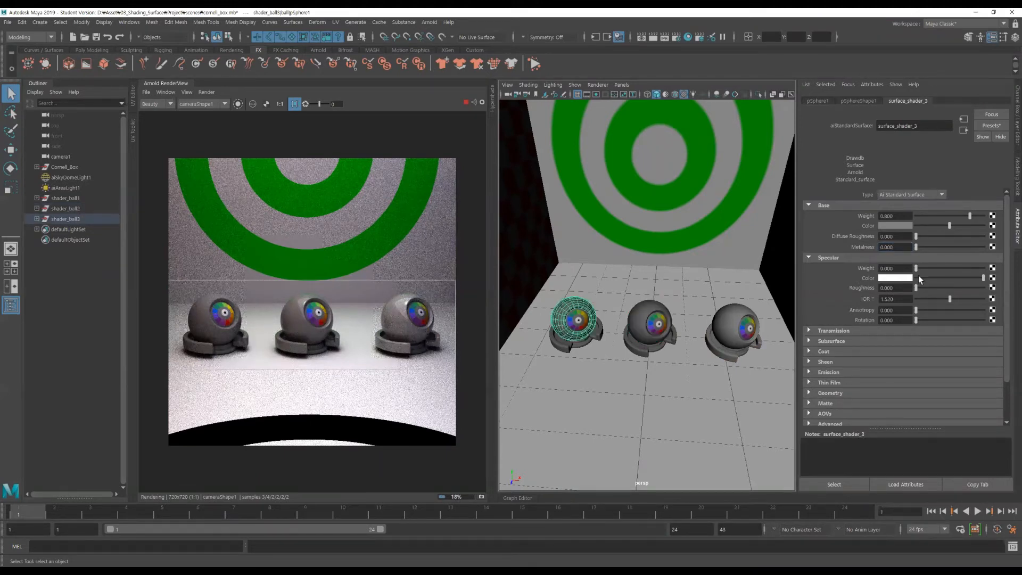
left_click_drag(917, 268, 985, 268)
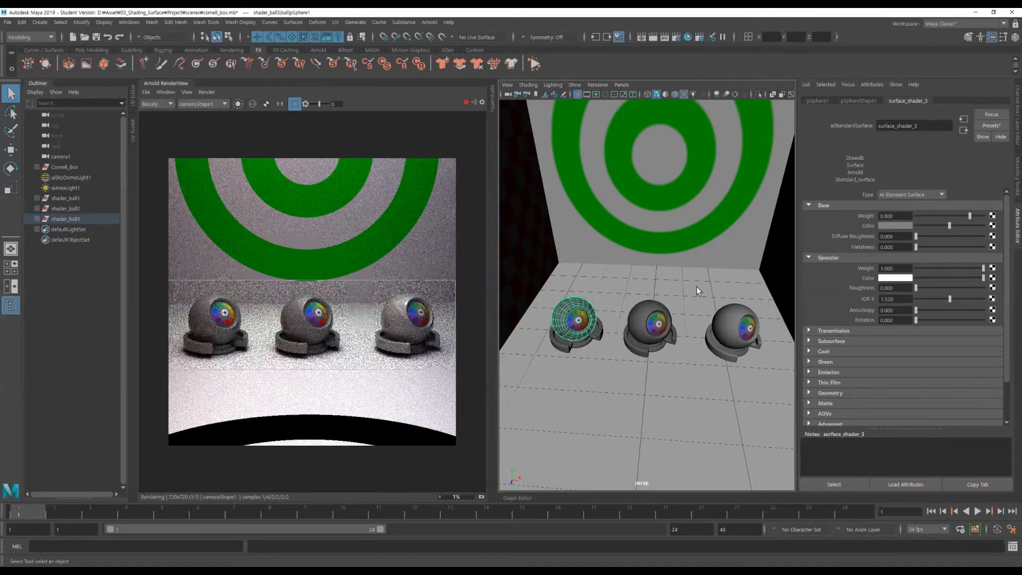
Step: Set the base weight of surface_shader on shader_ball1 to 0.8
left_click(730, 327)
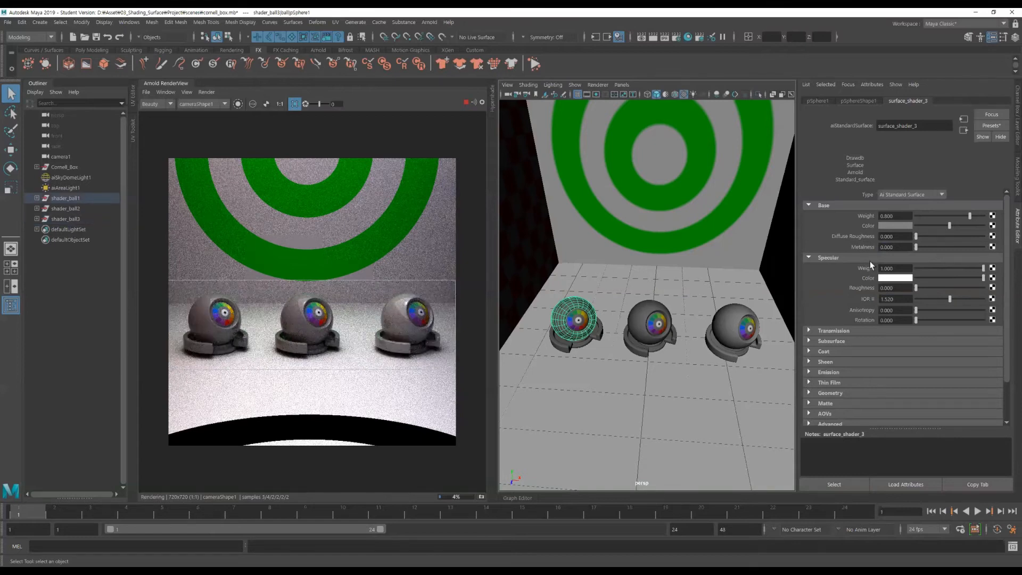
left_click(895, 225)
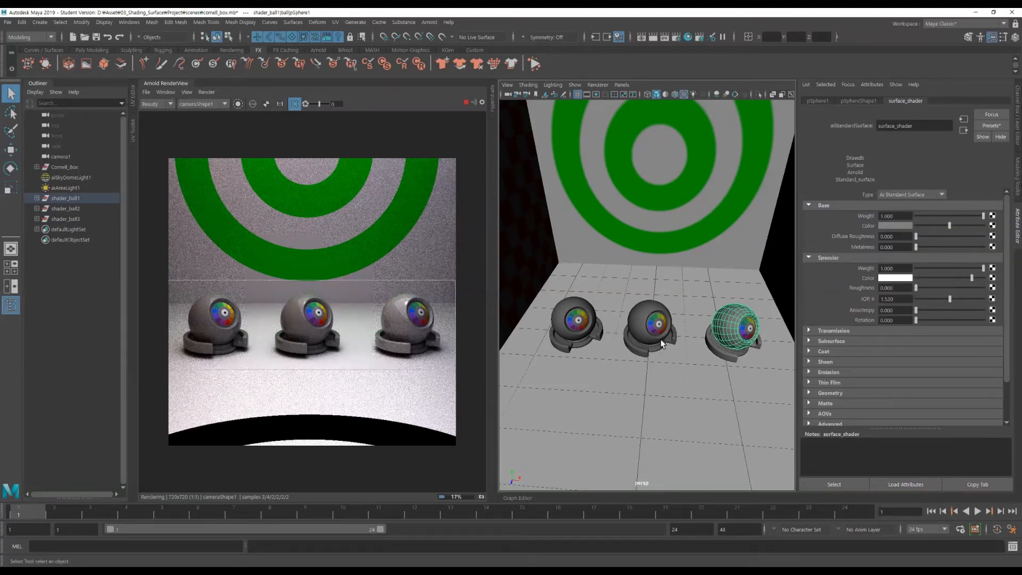
left_click(639, 322)
left_click(747, 303)
left_click(913, 215)
type("0.8")
key("Return")
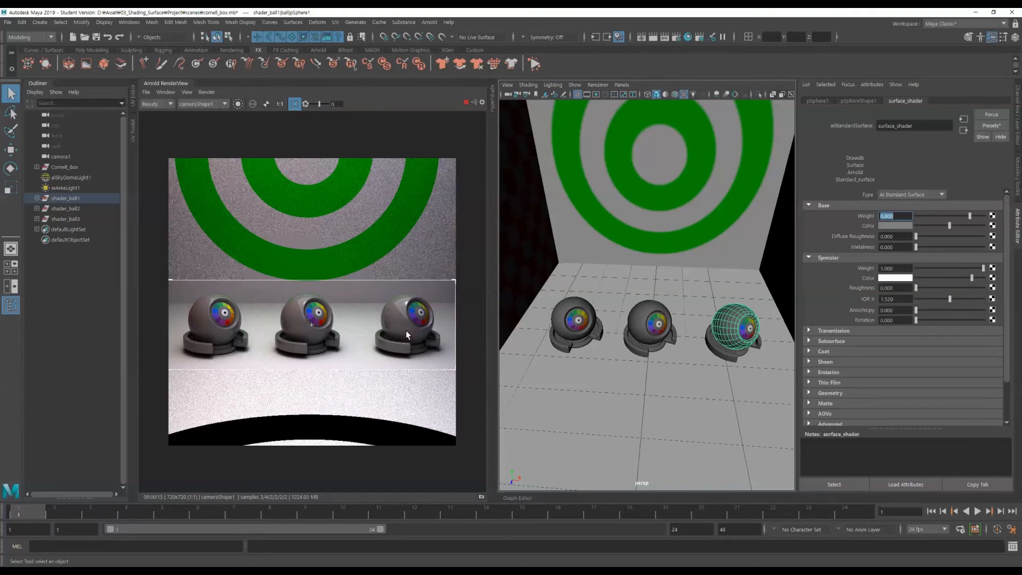
Step: Try the Cornea, Diamond, Ethanol, Glass and Plastic IOR presets in turn on surface_shader
left_click(873, 298)
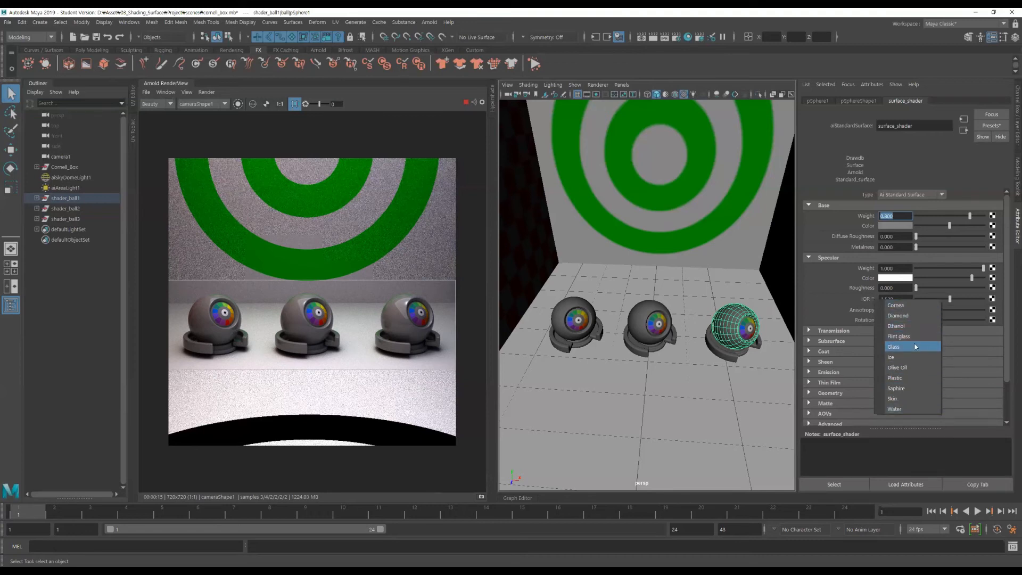
left_click(909, 307)
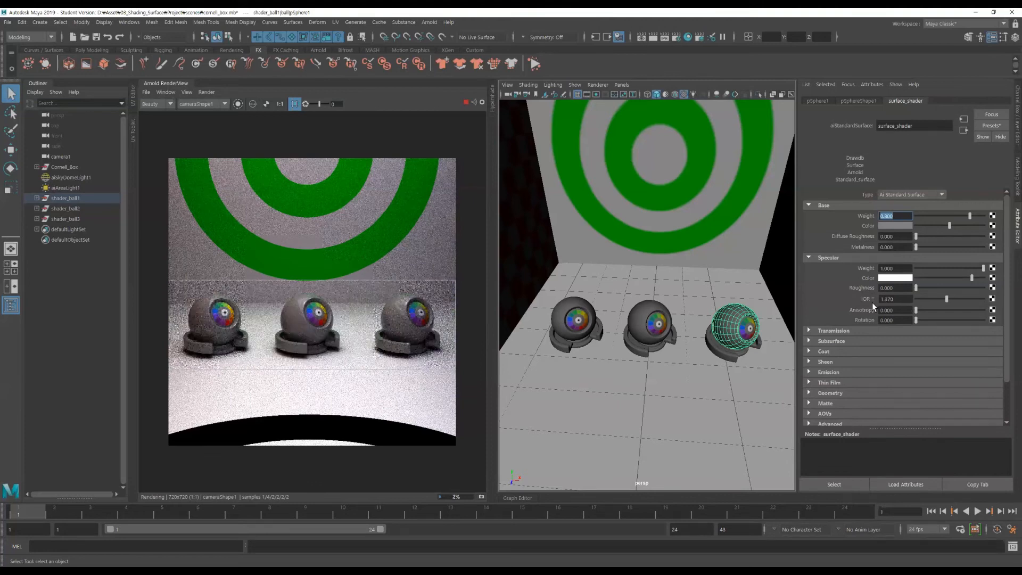
left_click(873, 298)
left_click(889, 313)
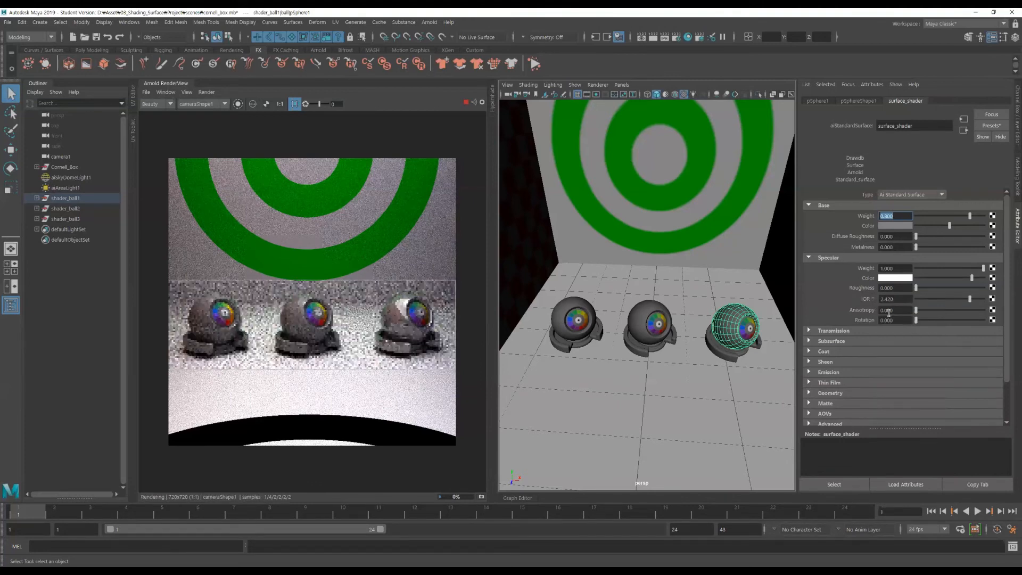
left_click(873, 298)
left_click(892, 327)
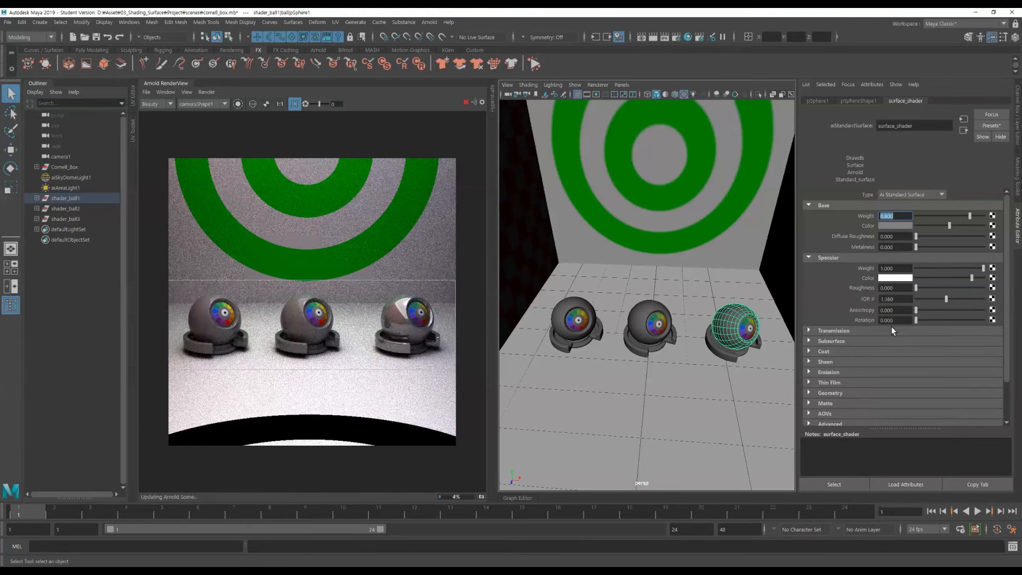
left_click(873, 299)
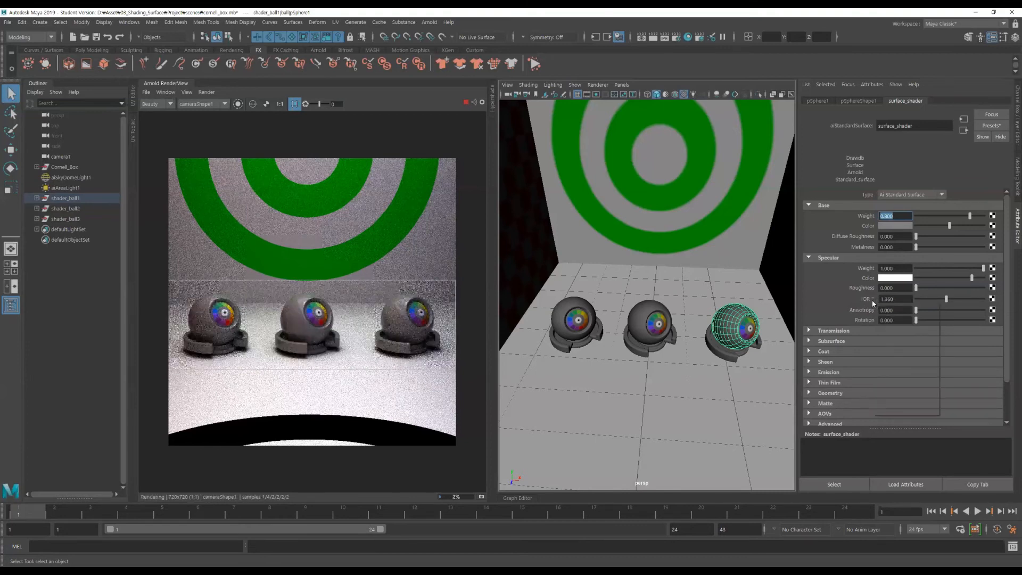
left_click(897, 349)
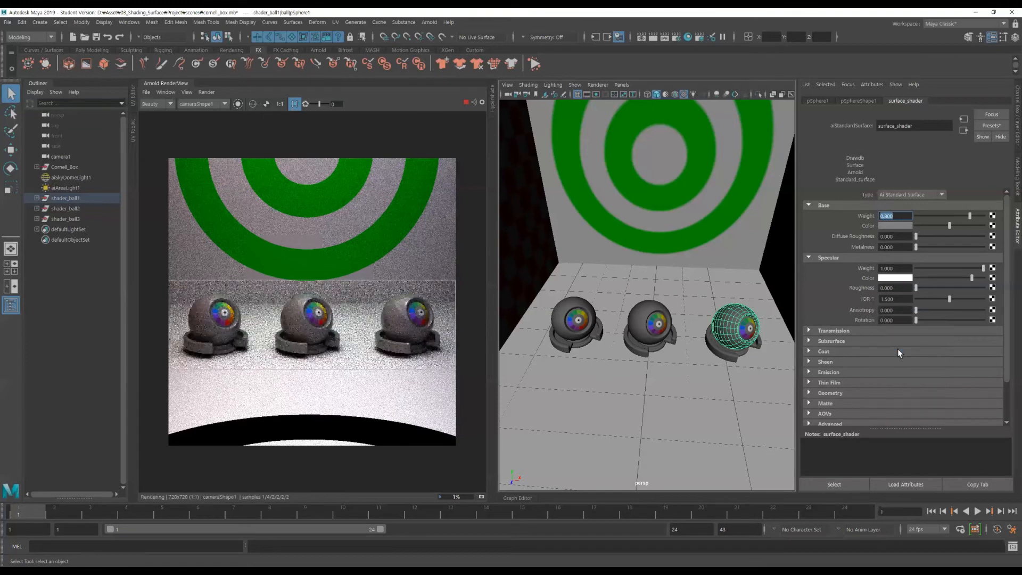
left_click(872, 299)
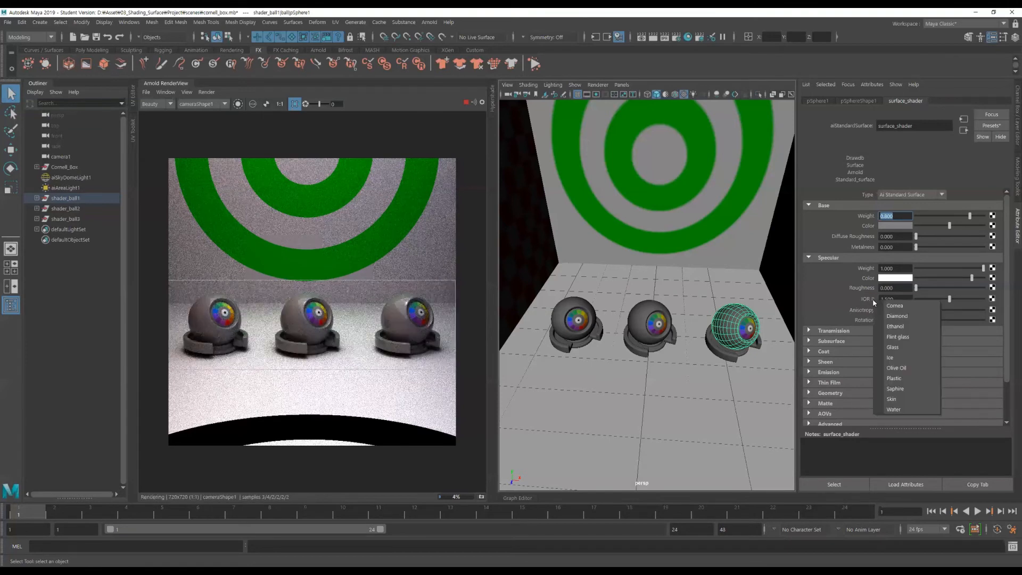
left_click(906, 379)
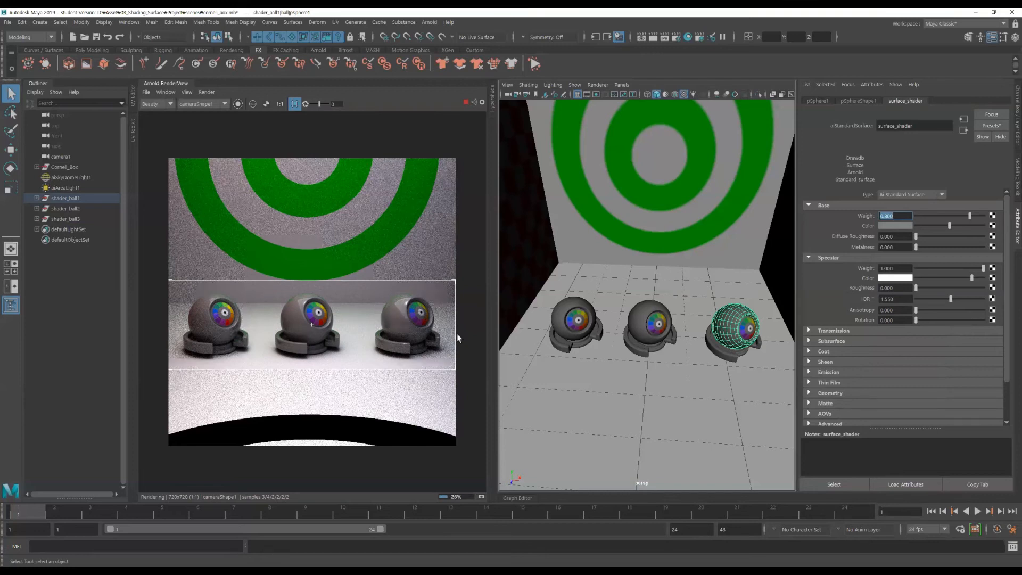
Step: Set the specular IOR to 1.5 on both surface_shader and surface_shader_2
left_click(908, 299)
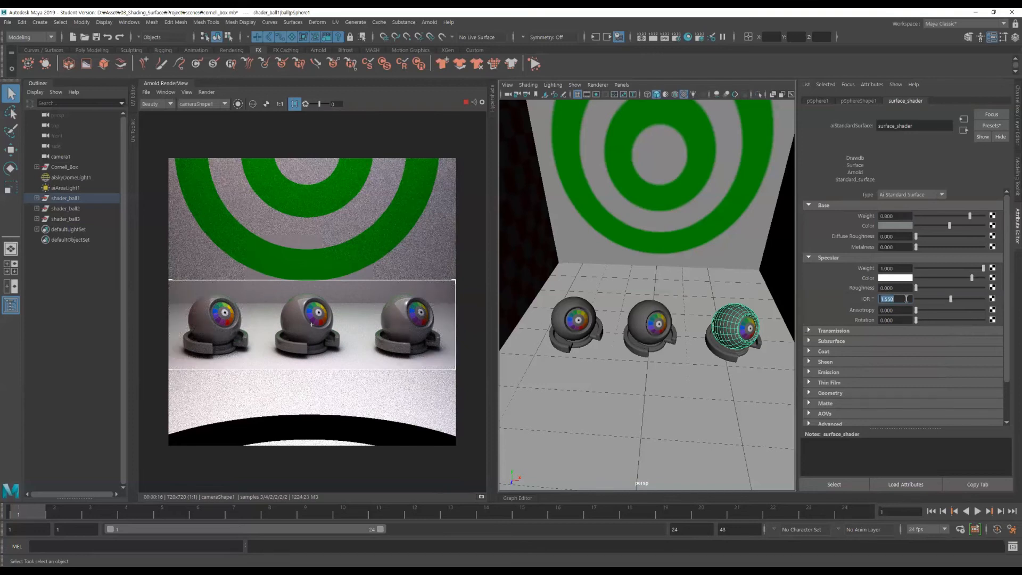
type("1.5")
key("Return")
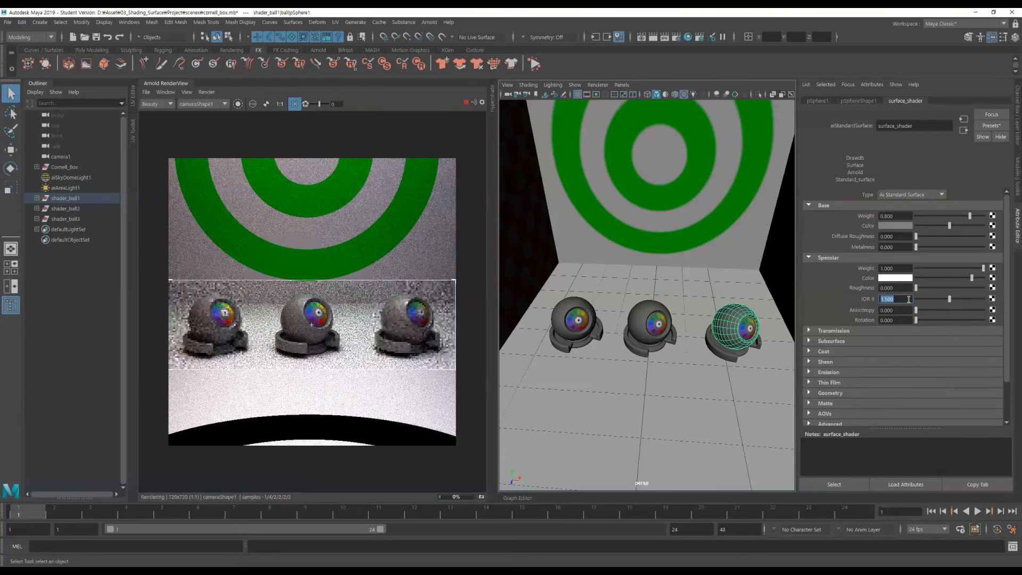
left_click(647, 314)
left_click(896, 298)
type("1.5")
key("Return")
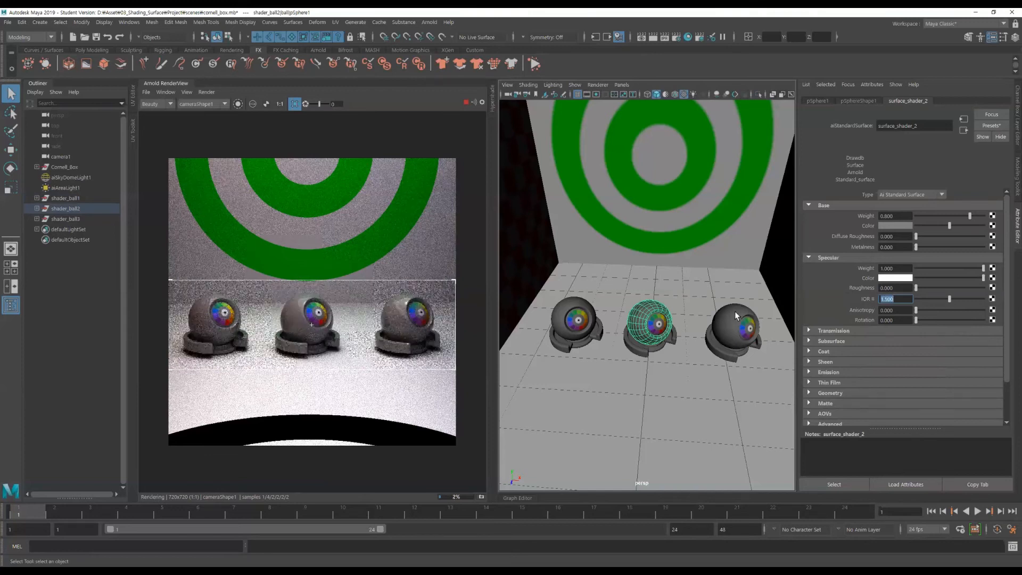
Step: Set the specular IOR of surface_shader on shader_ball1 to 3
left_click(736, 316)
left_click(898, 299)
type("3")
key("Return")
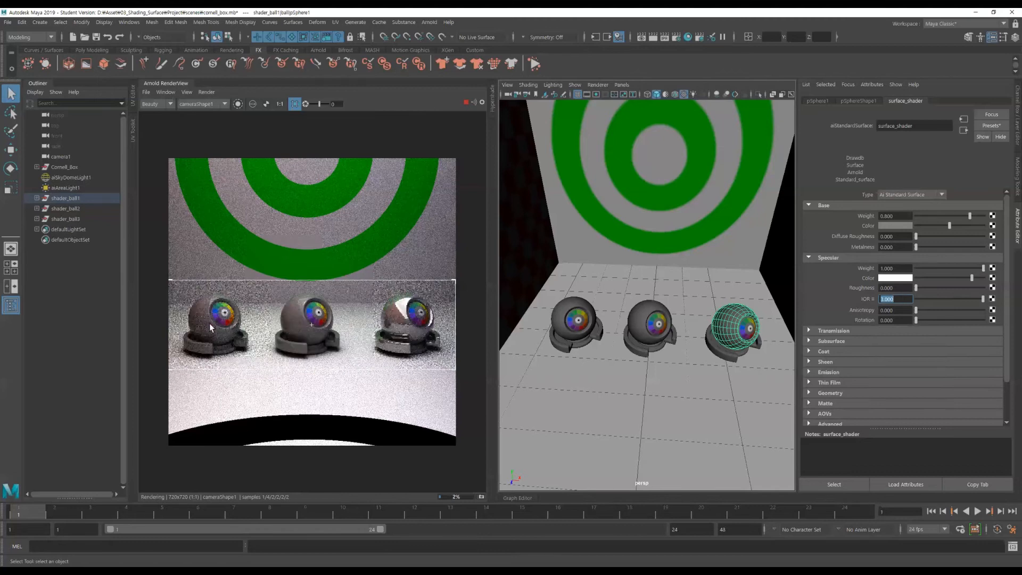
Step: Try a specular IOR of 1 on surface_shader_3
left_click(575, 319)
left_click(900, 299)
type("1")
key("Return")
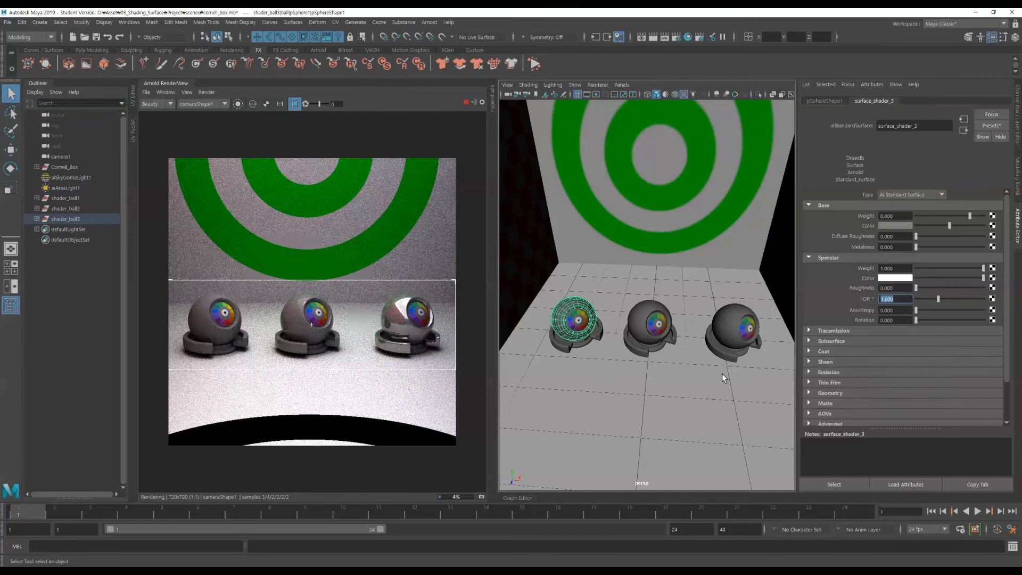
left_click(641, 308)
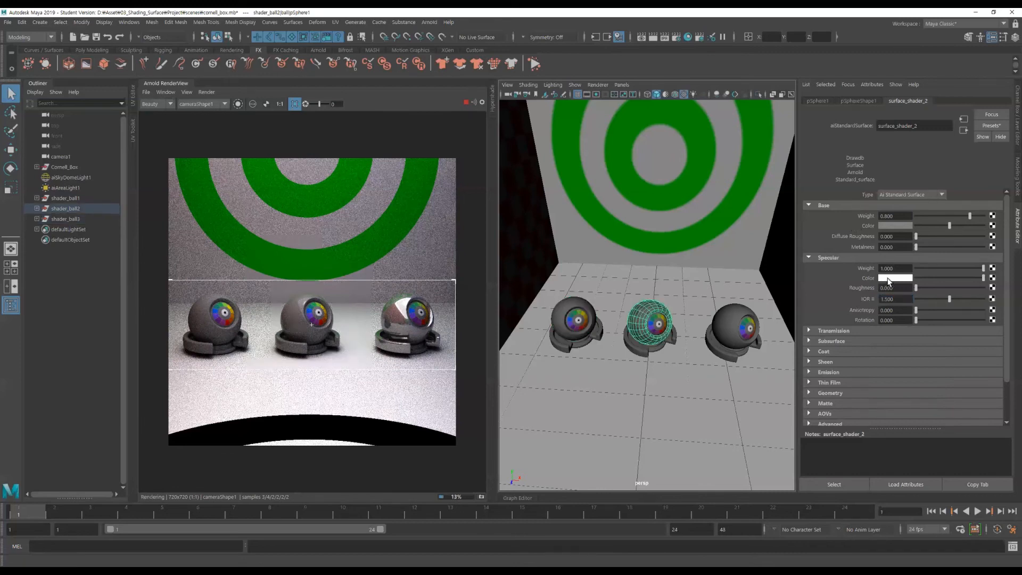
left_click(728, 315)
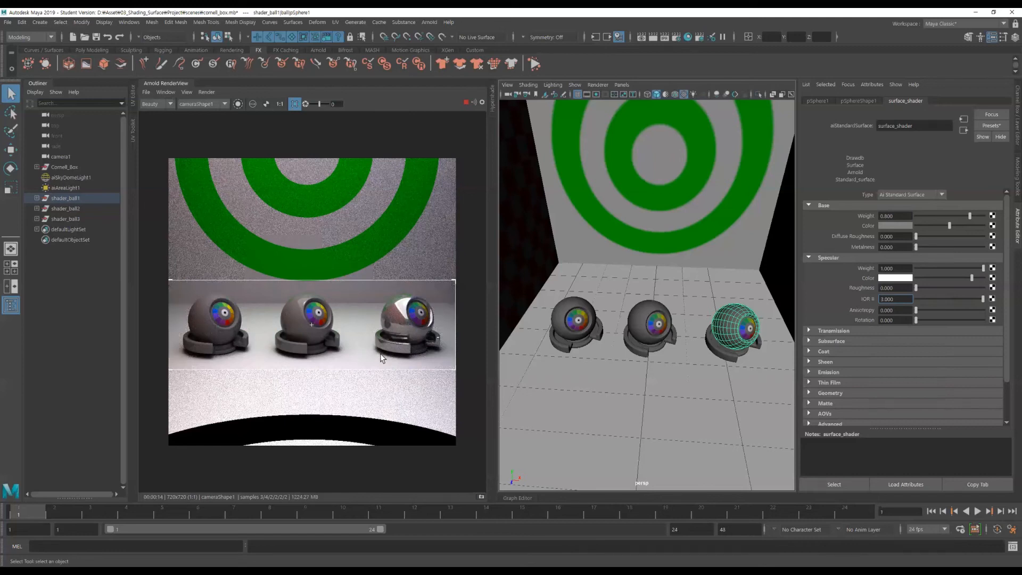
double_click(904, 300)
left_click(904, 299)
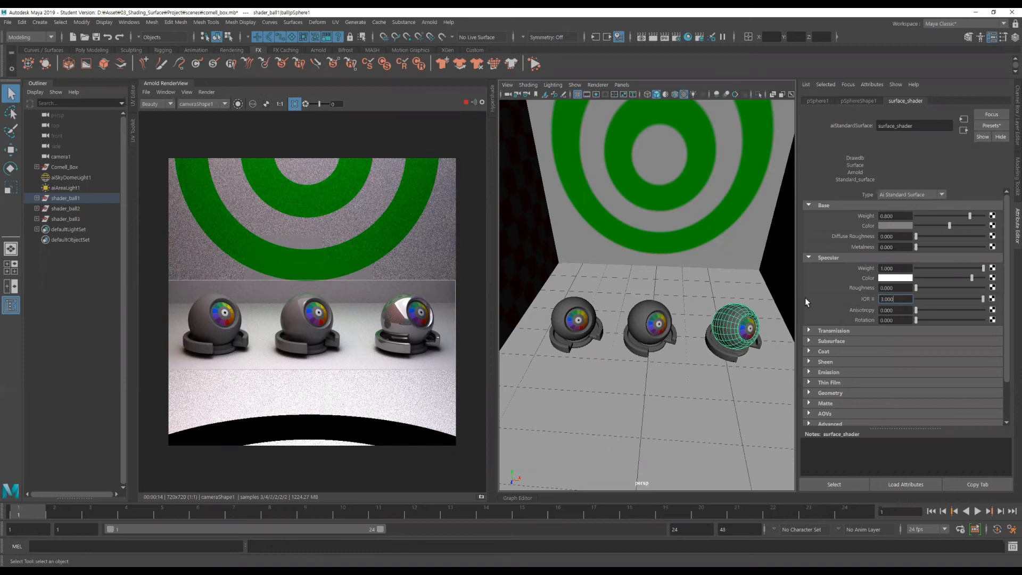
Step: Test a specular IOR of 1.2 on surface_shader_3 and settle on 1.3
left_click(553, 309)
left_click_drag(881, 299, 927, 299)
type("1.2")
key("Return")
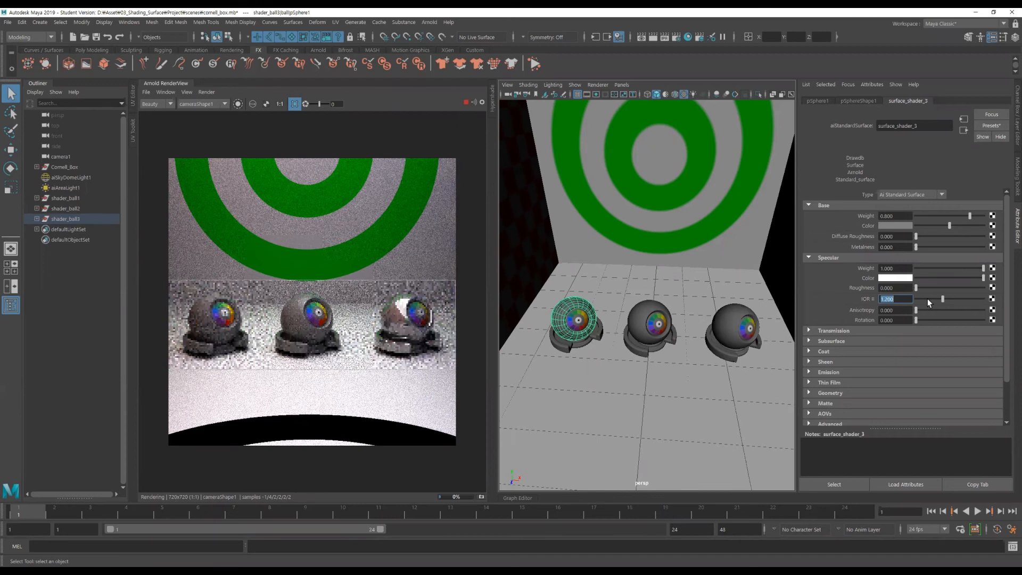
type("1.3")
key("Return")
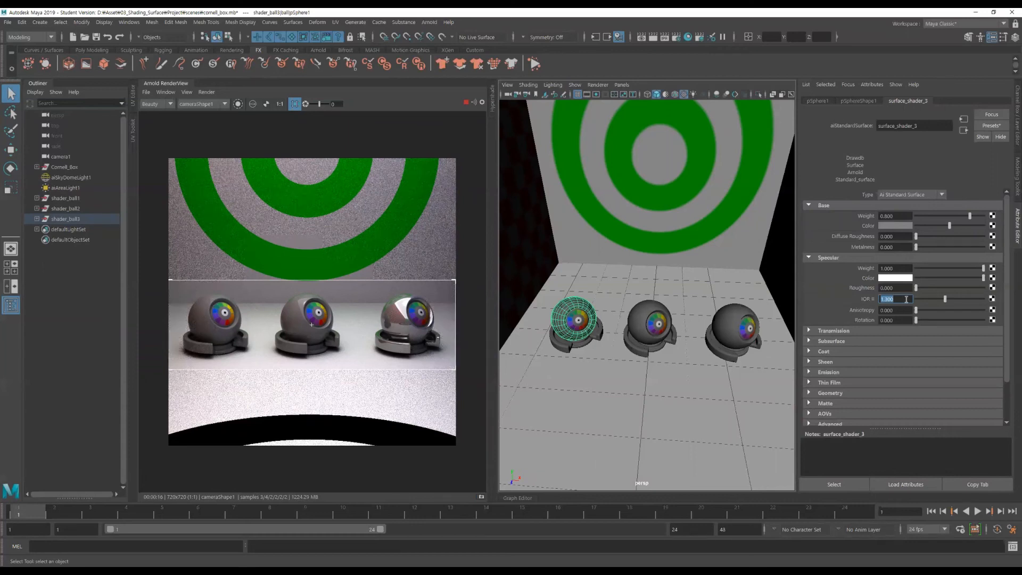
Step: Set the specular IOR of surface_shader_3 on shader_ball3 to 1.5
left_click(882, 299)
left_click(636, 326)
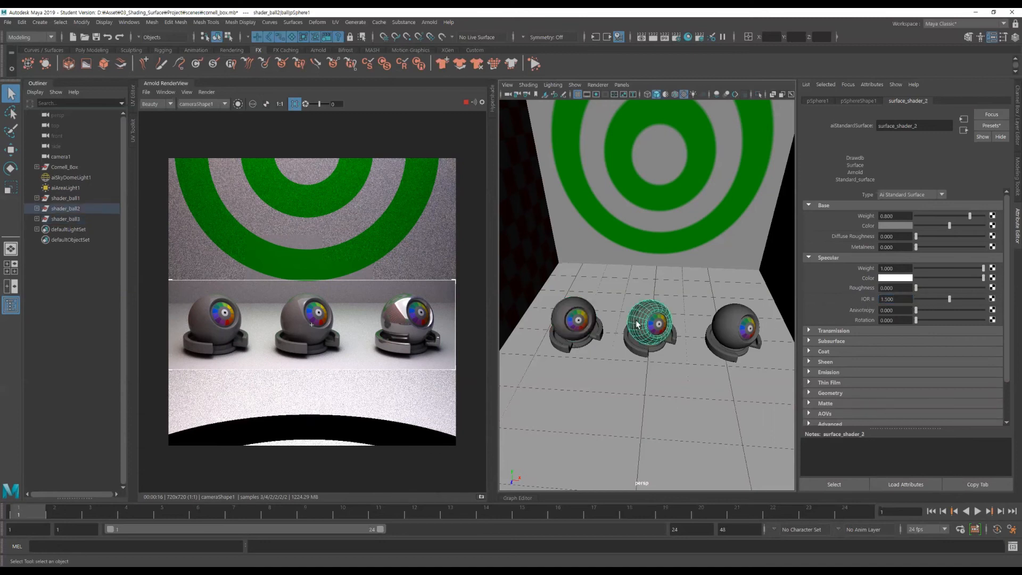
left_click(903, 311)
left_click(564, 321)
left_click(899, 299)
type("1.5")
key("Return")
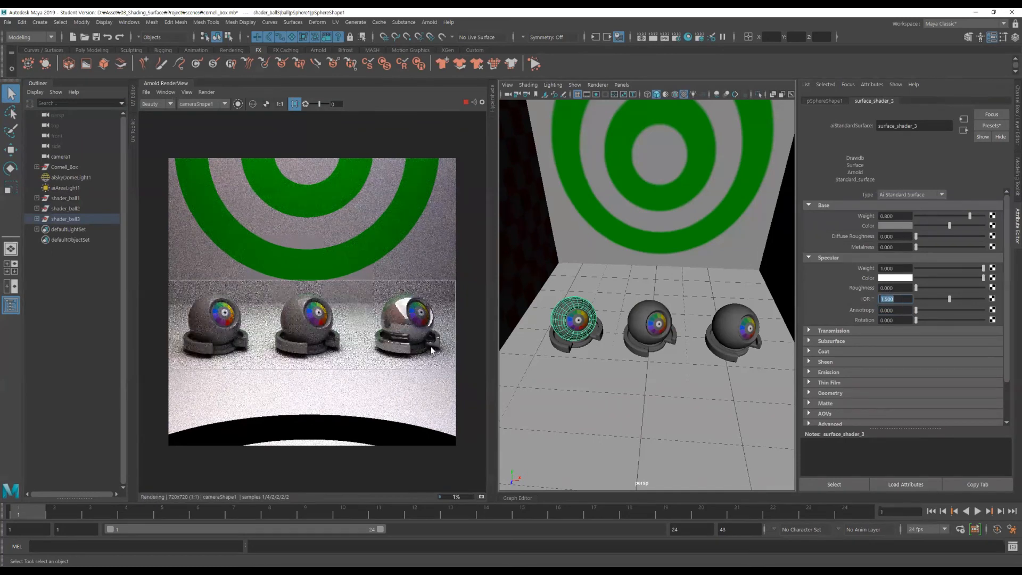
Step: Set the specular IOR of surface_shader on shader_ball1 to 1.5
left_click(734, 328)
left_click(901, 299)
type("1")
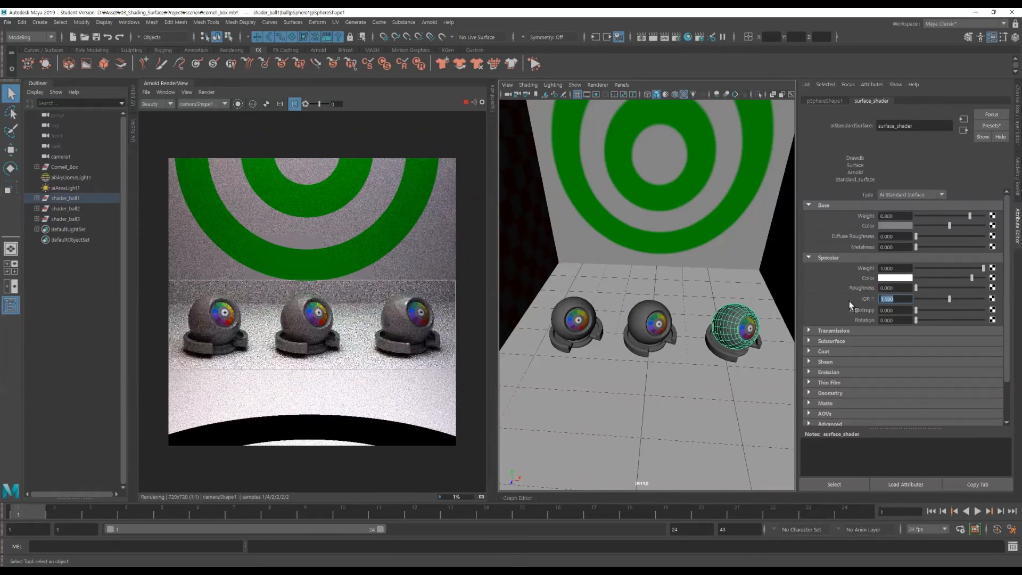
Step: Set the specular anisotropy of surface_shader_2 on shader_ball2 to 0.5
left_click(325, 324)
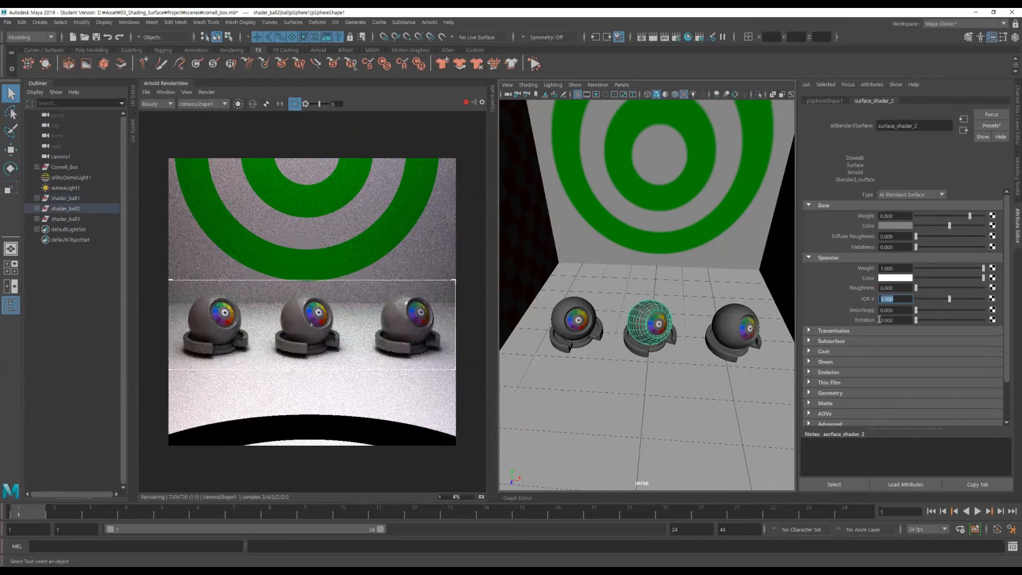
left_click_drag(916, 310, 950, 310)
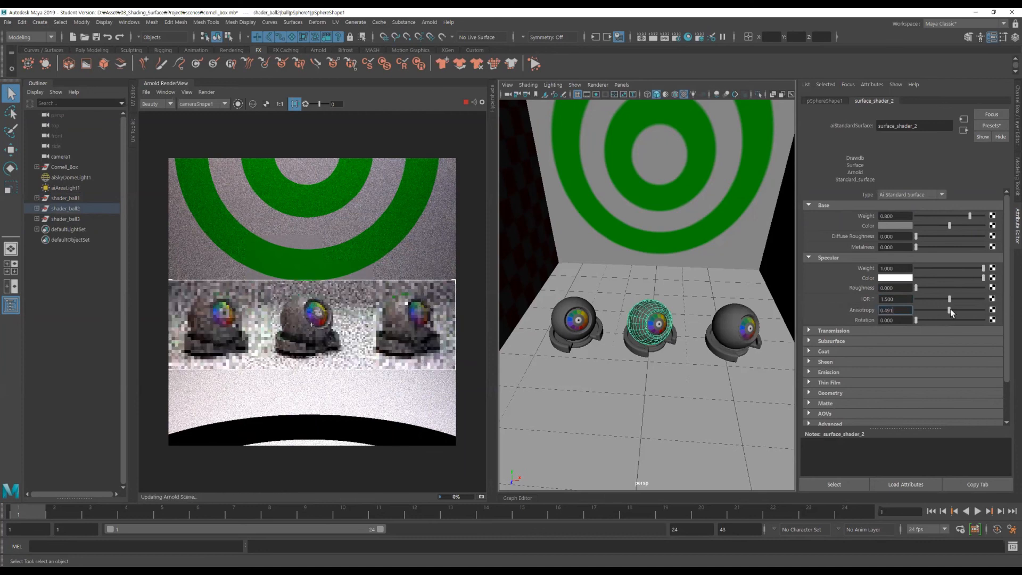
double_click(902, 311)
type("0.515")
key("Return")
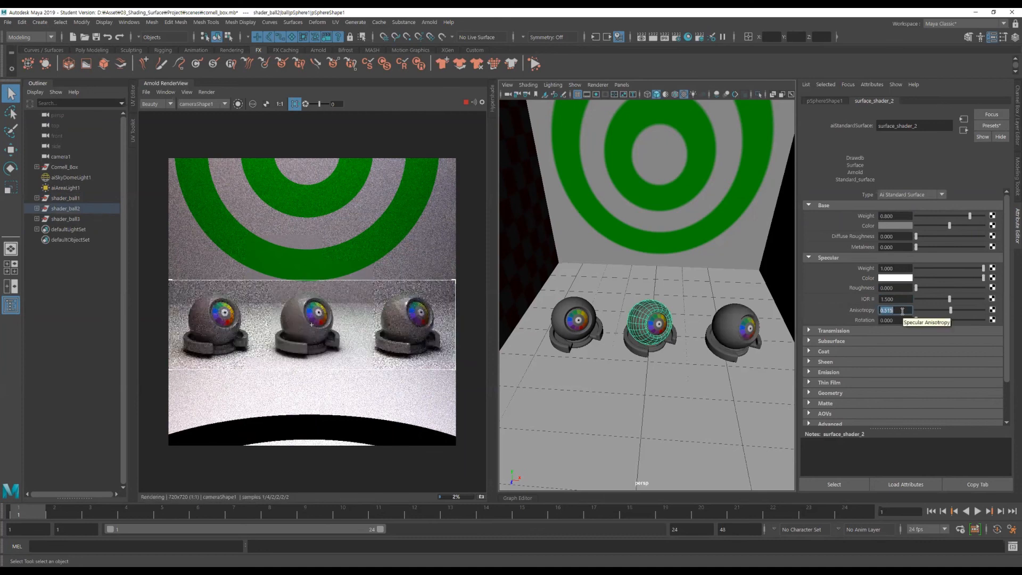
Step: Raise the specular anisotropy of surface_shader on shader_ball1 to the full value of 1
left_click(401, 318)
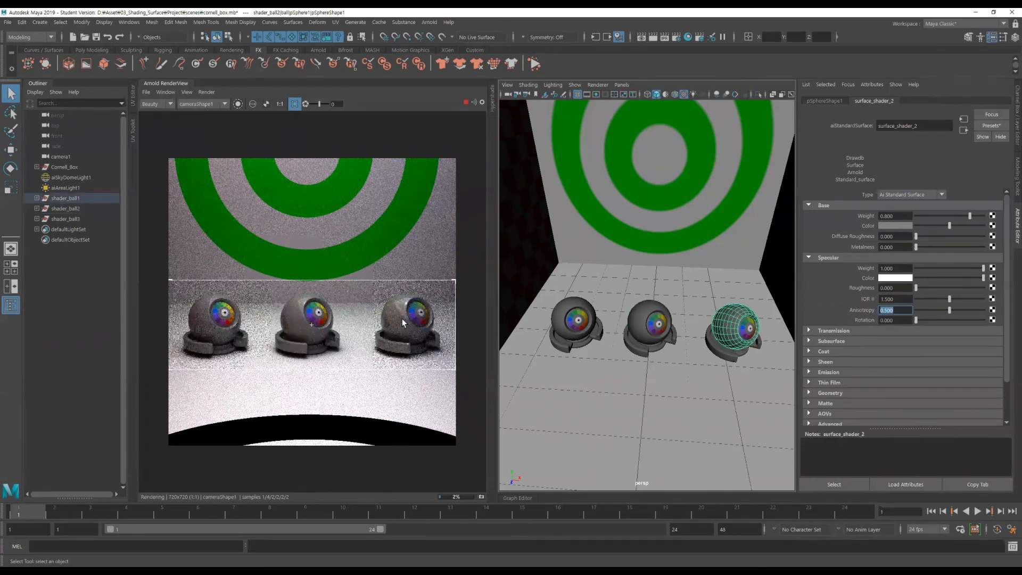
left_click_drag(916, 310, 995, 309)
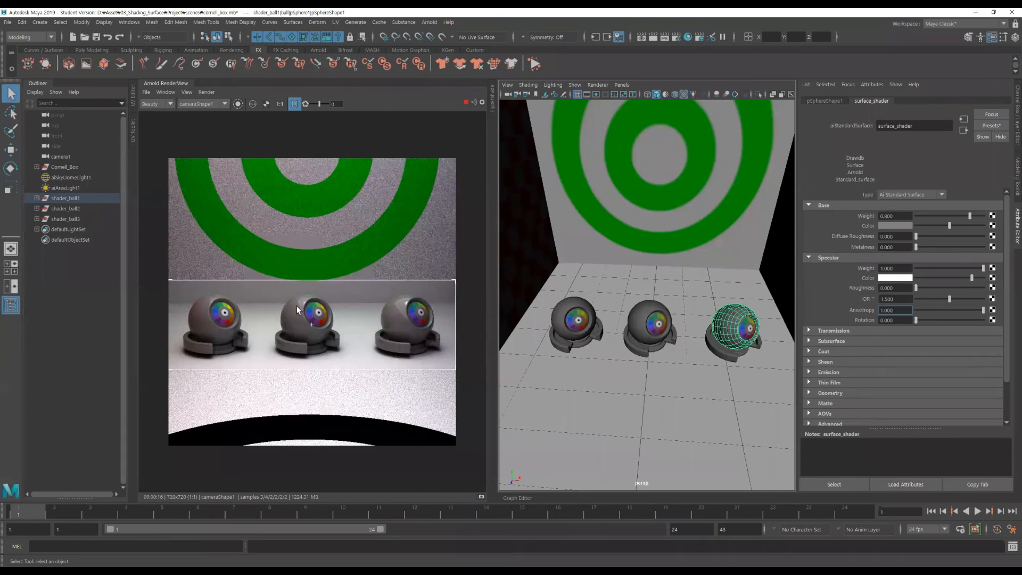
left_click(295, 323)
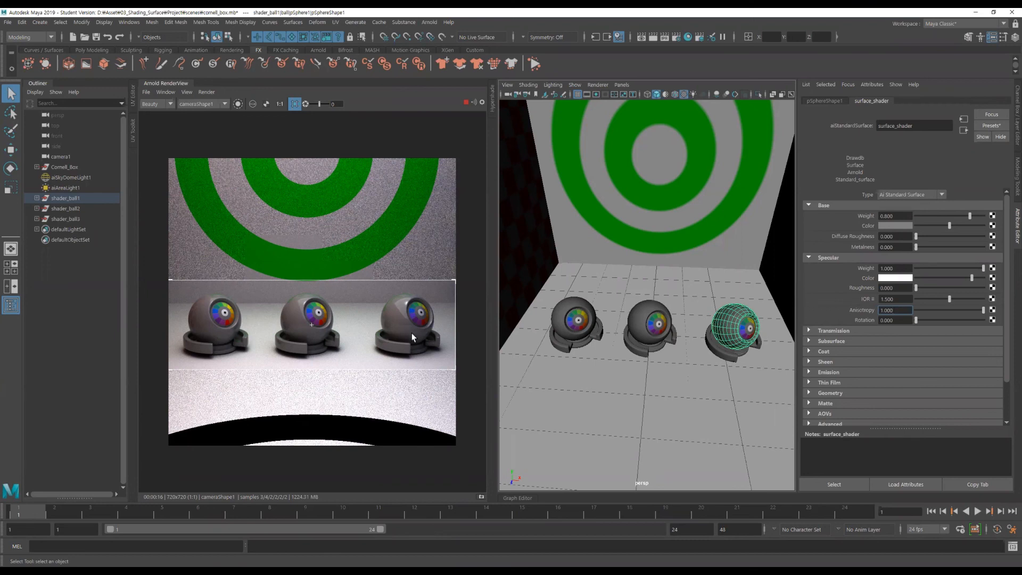
left_click(907, 309)
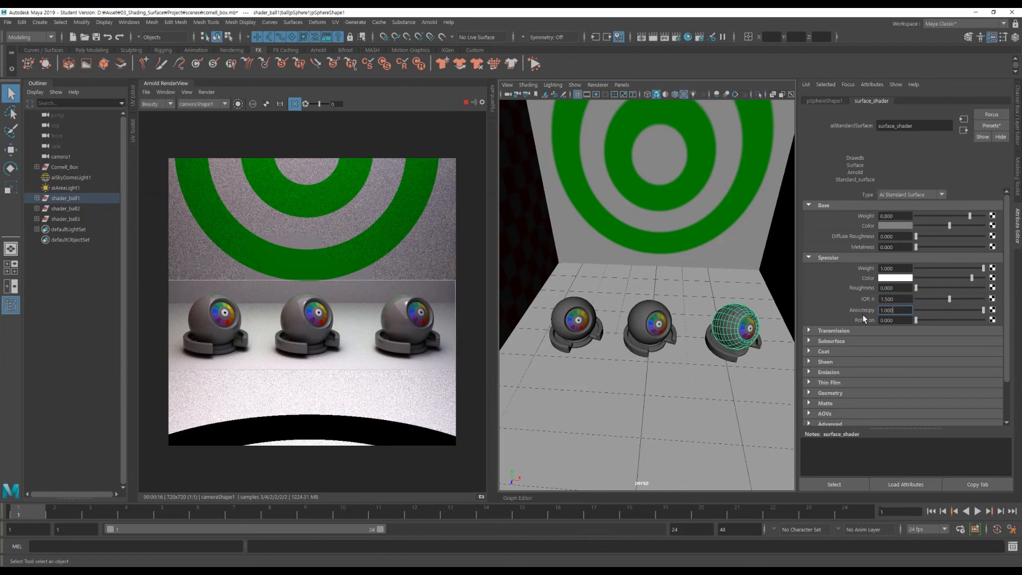
double_click(896, 299)
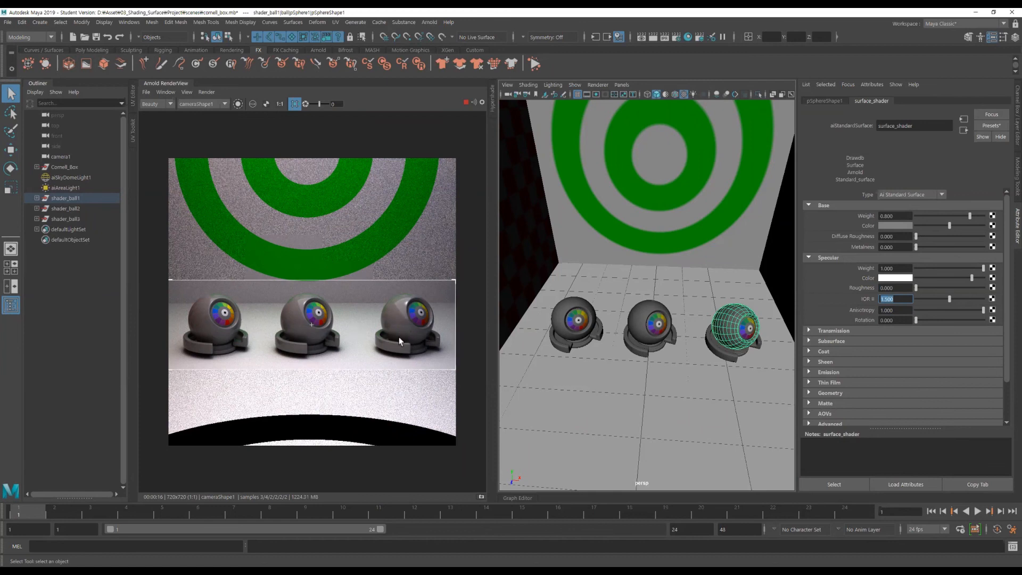
left_click(898, 309)
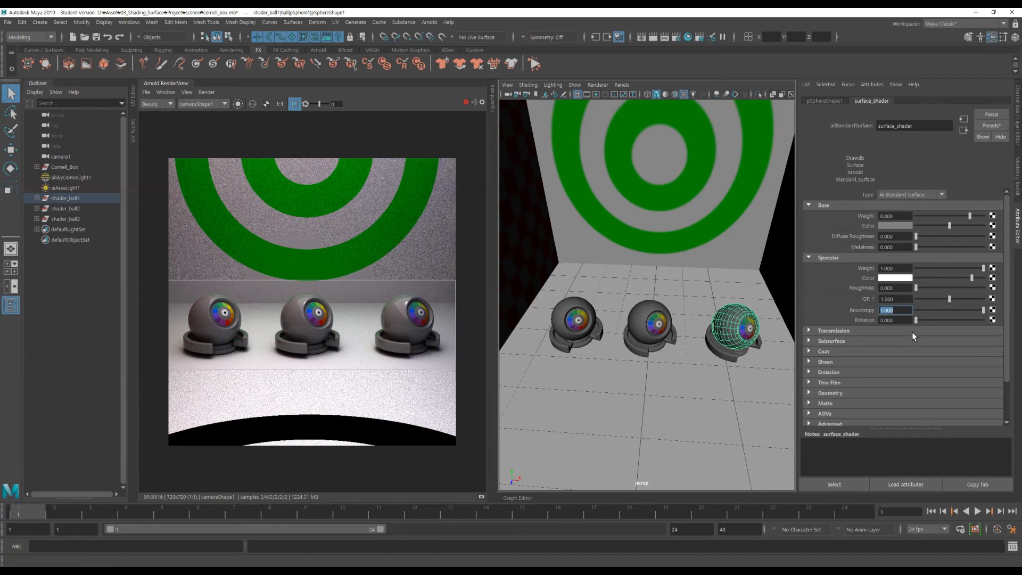
left_click(904, 321)
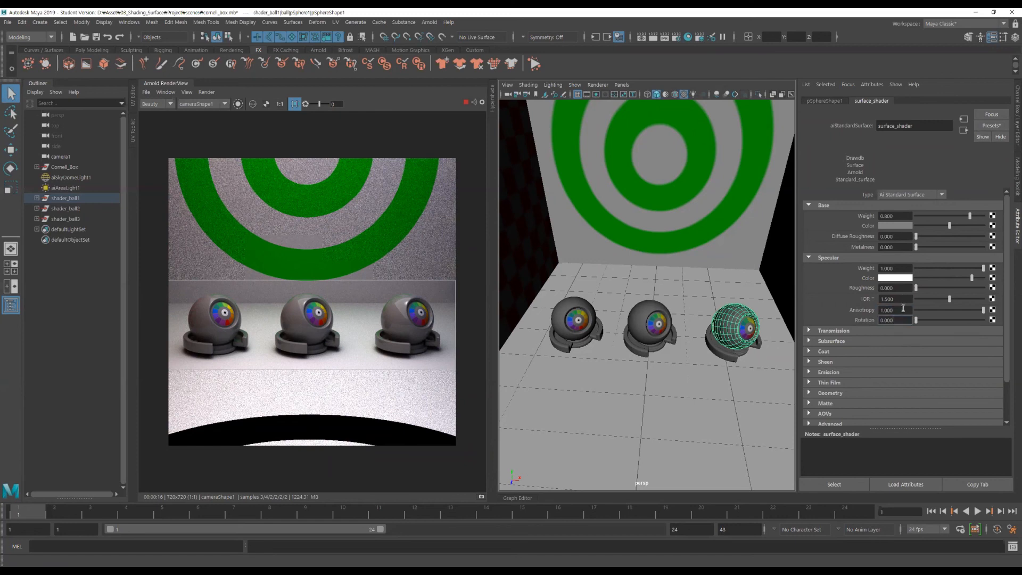